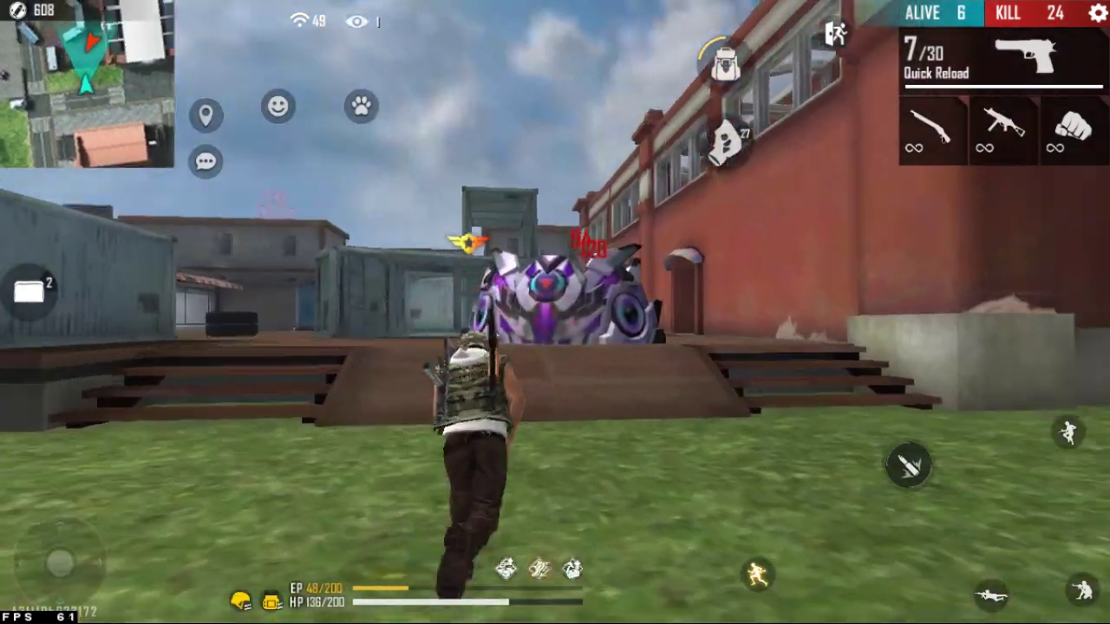
Respawn into the match and cycle through shotgun, MP40, pistol and fists, ending on the MP40.
key("1")
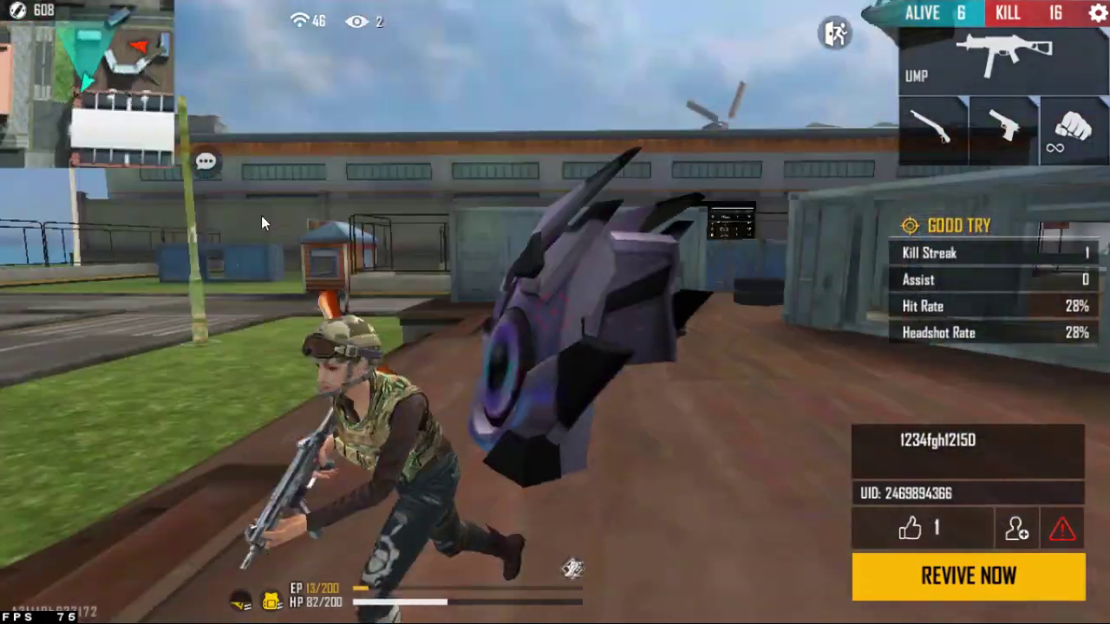
left_click(898, 571)
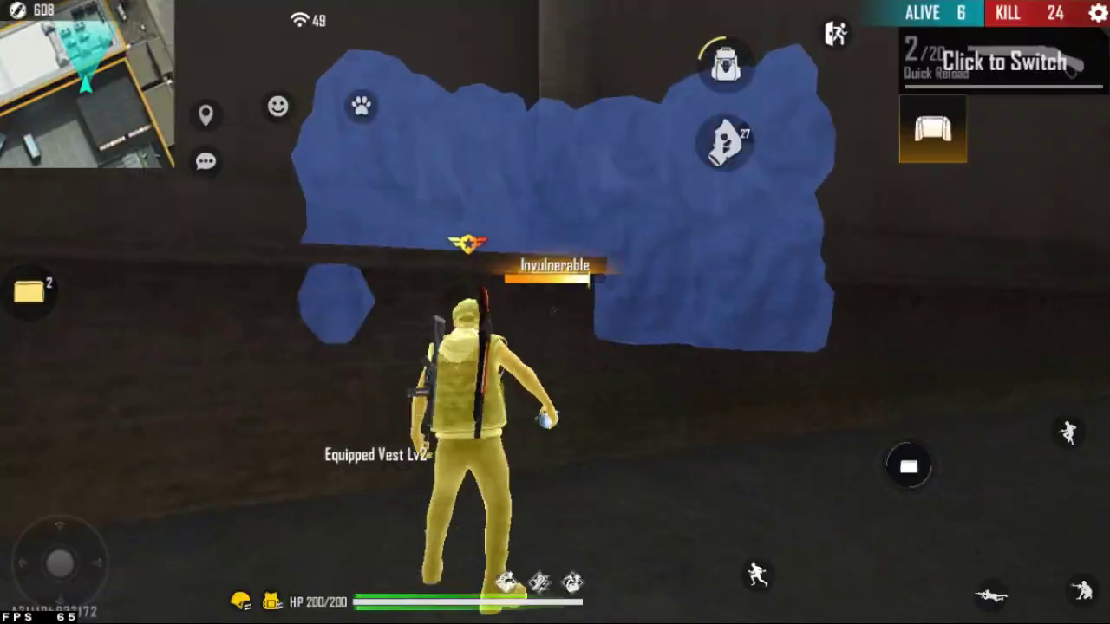
key("w")
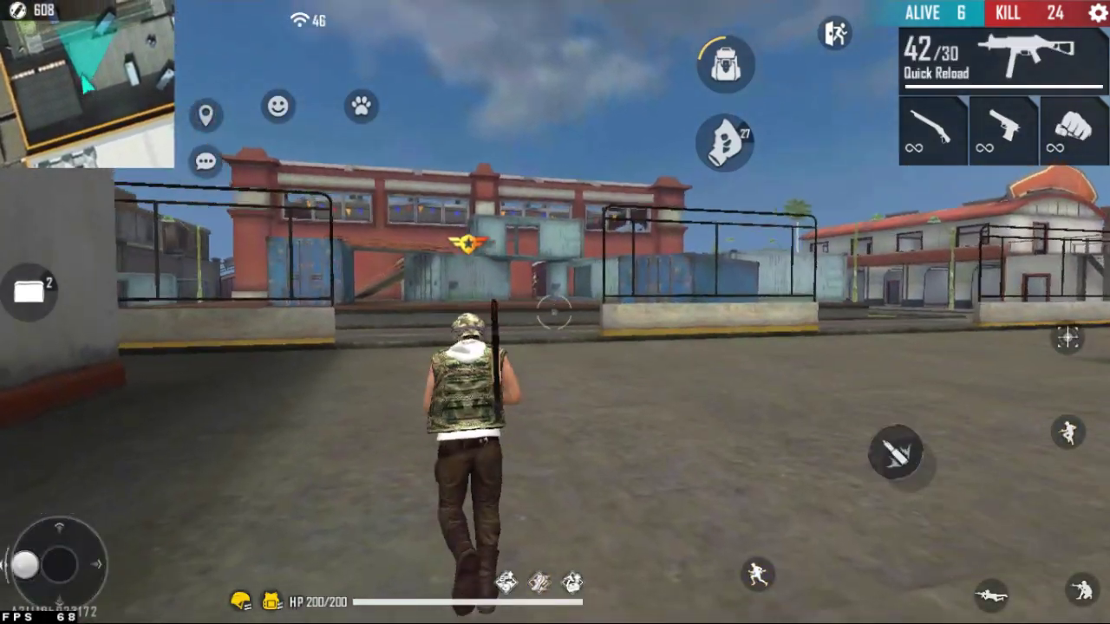
key("3")
key("2")
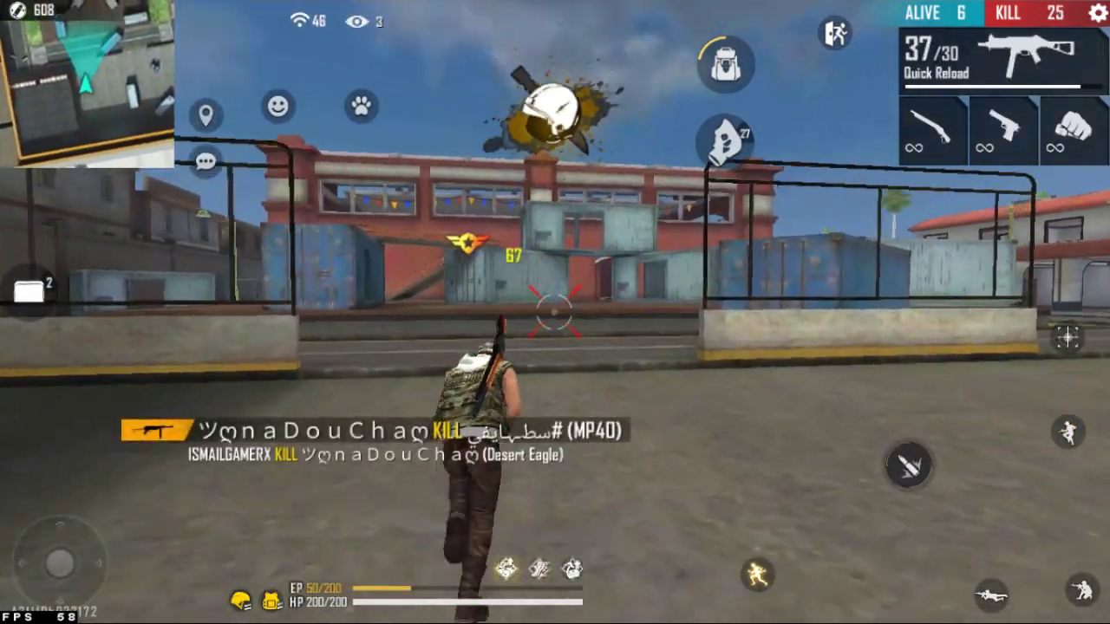
key("4")
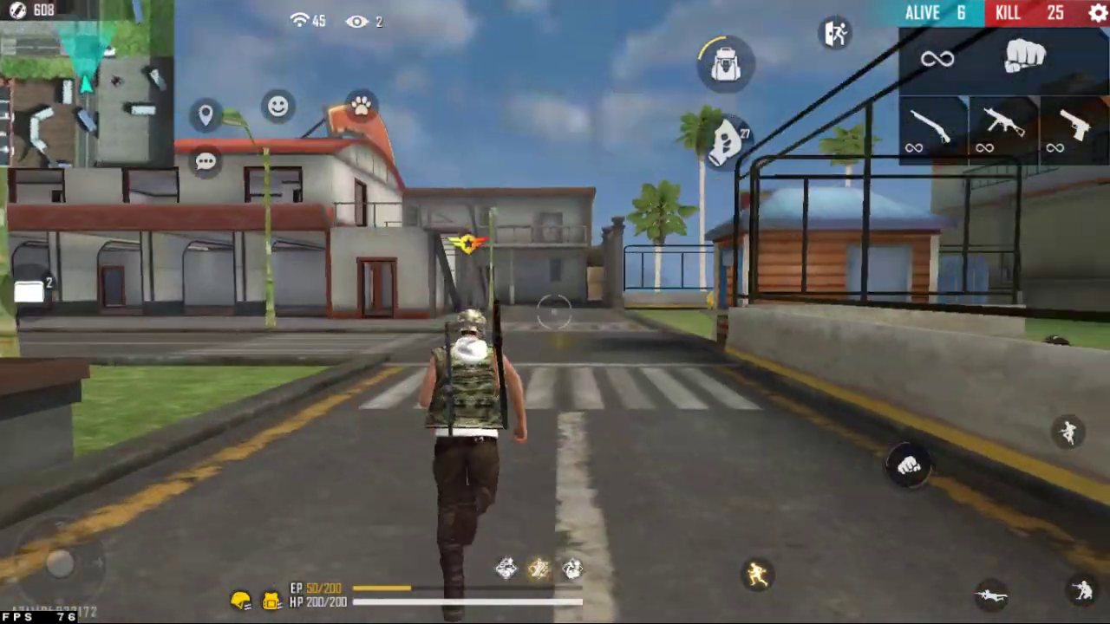
key("2")
Fire at enemies, deploy a gloo wall, then start Bandicam's screen recording.
left_click(556, 313)
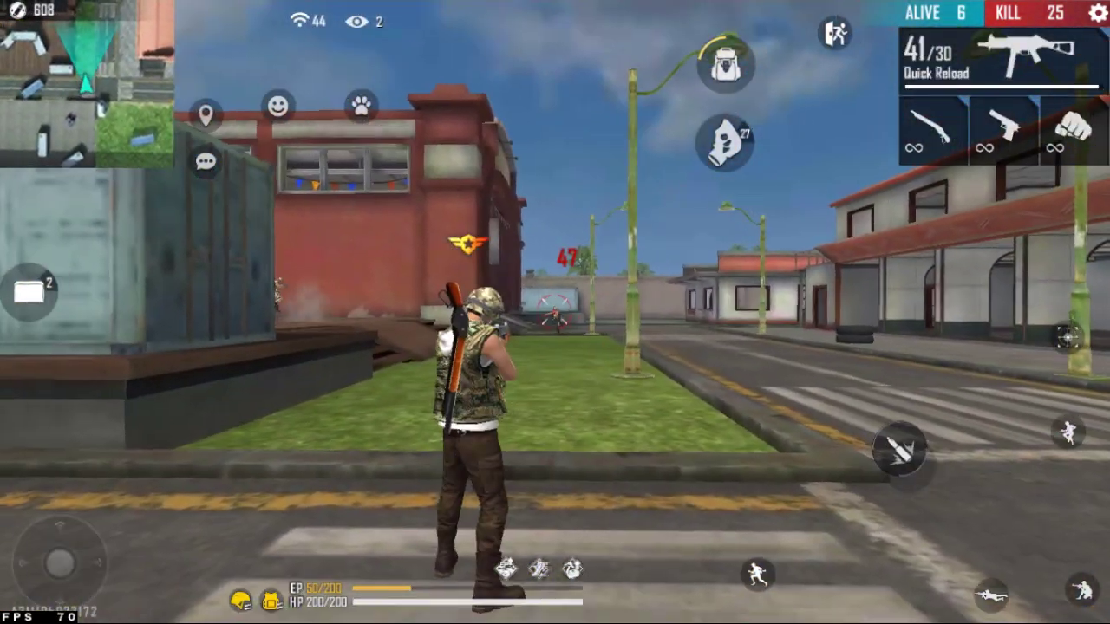
left_click(555, 312)
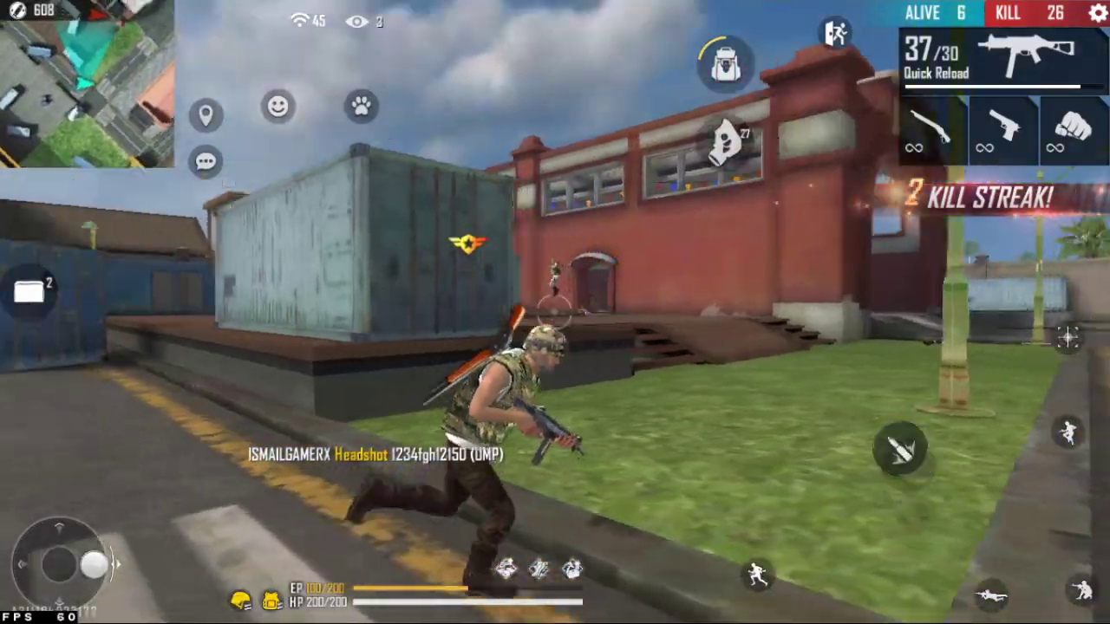
left_click(555, 312)
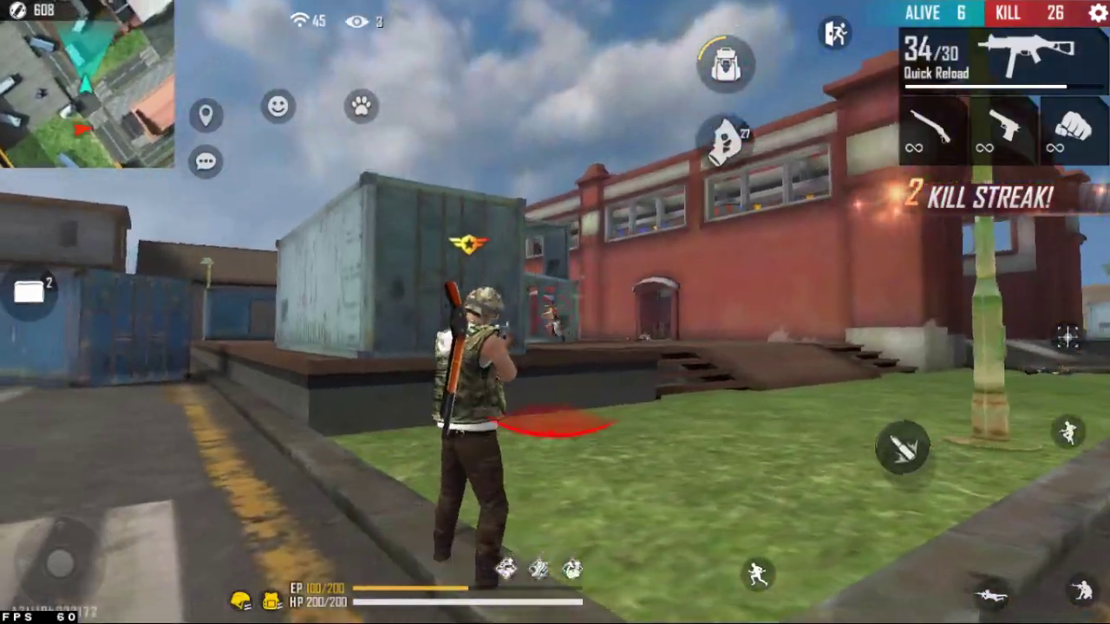
left_click(555, 312)
key("5")
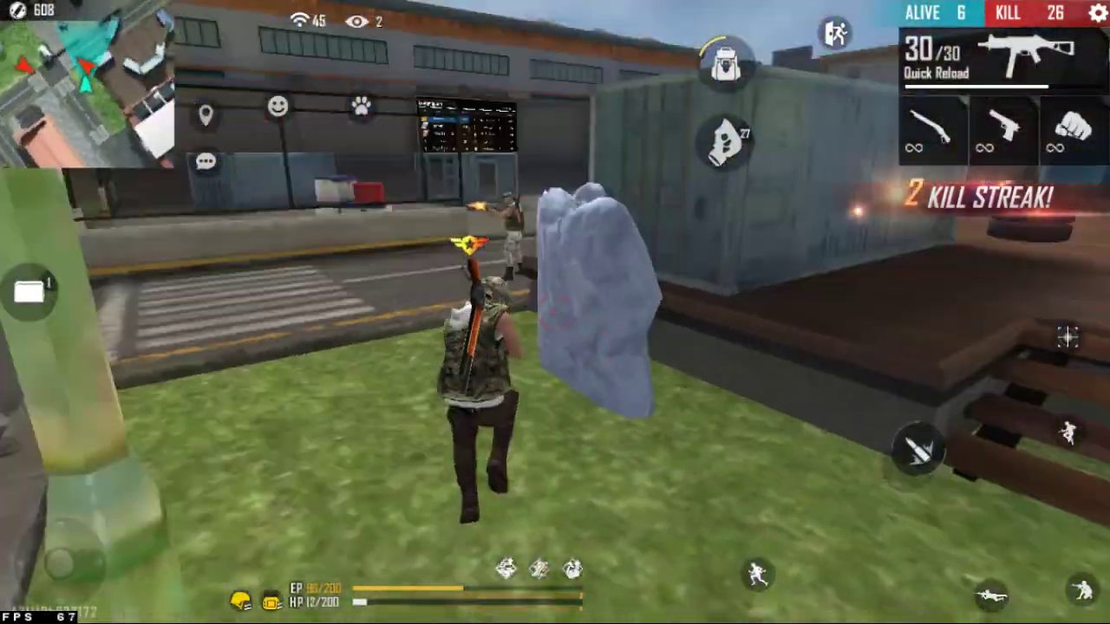
left_click(555, 312)
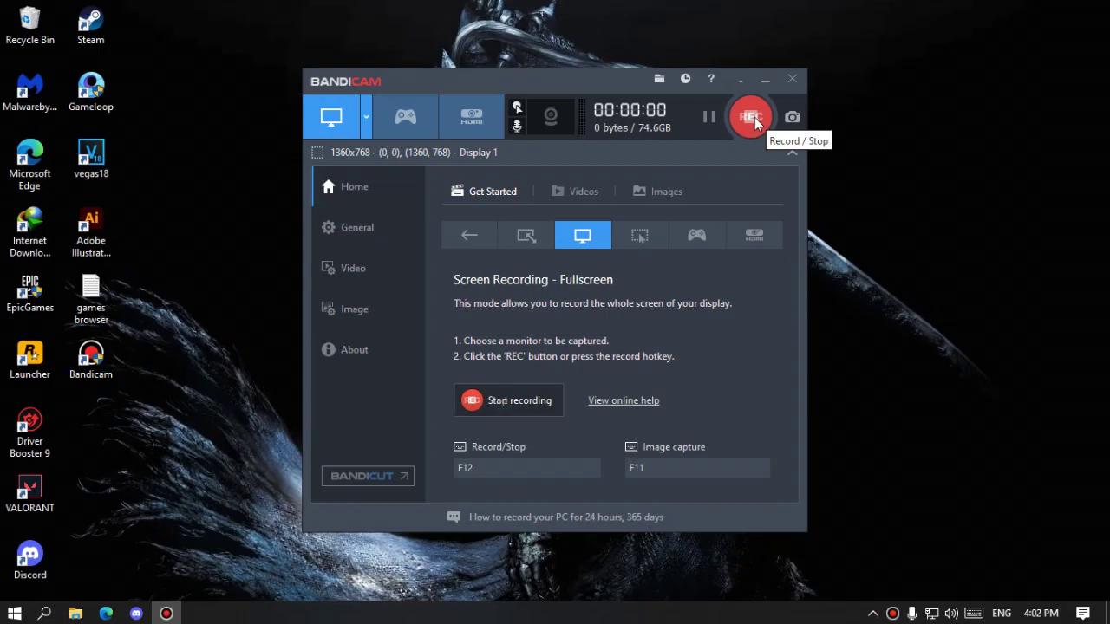
left_click(751, 117)
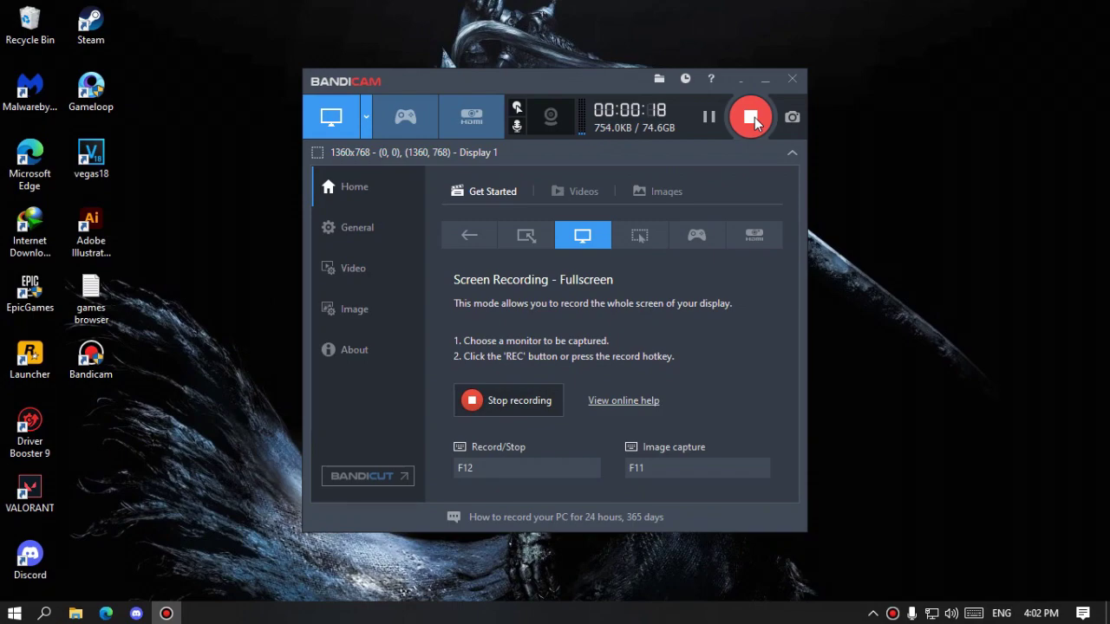
In Edge, go to your own YouTube channel and scroll through its Community posts.
left_click(106, 614)
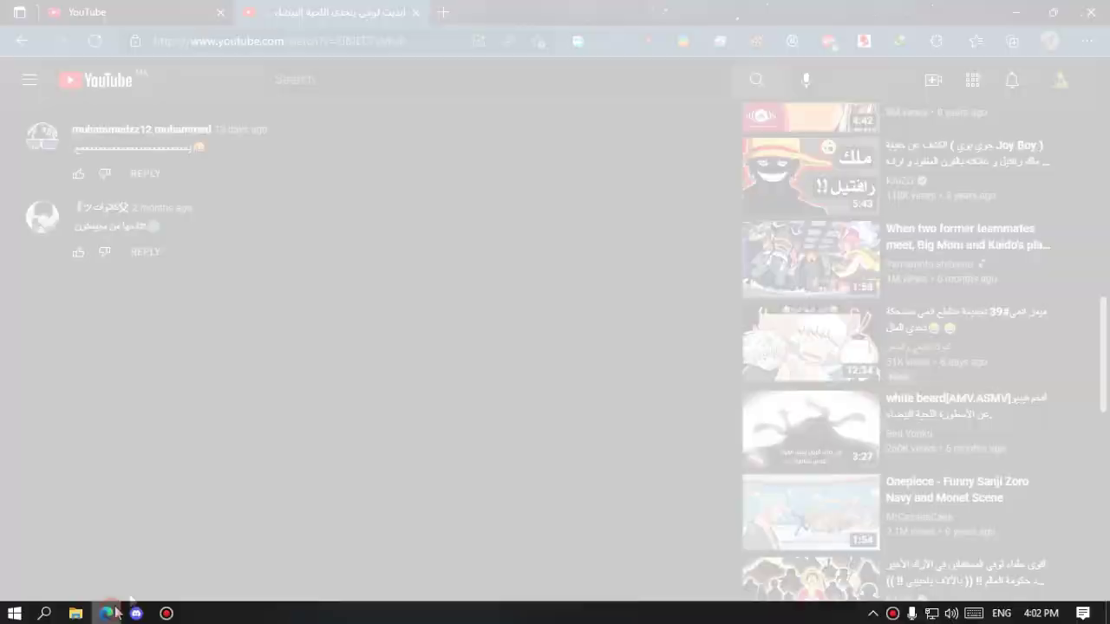
left_click(1049, 78)
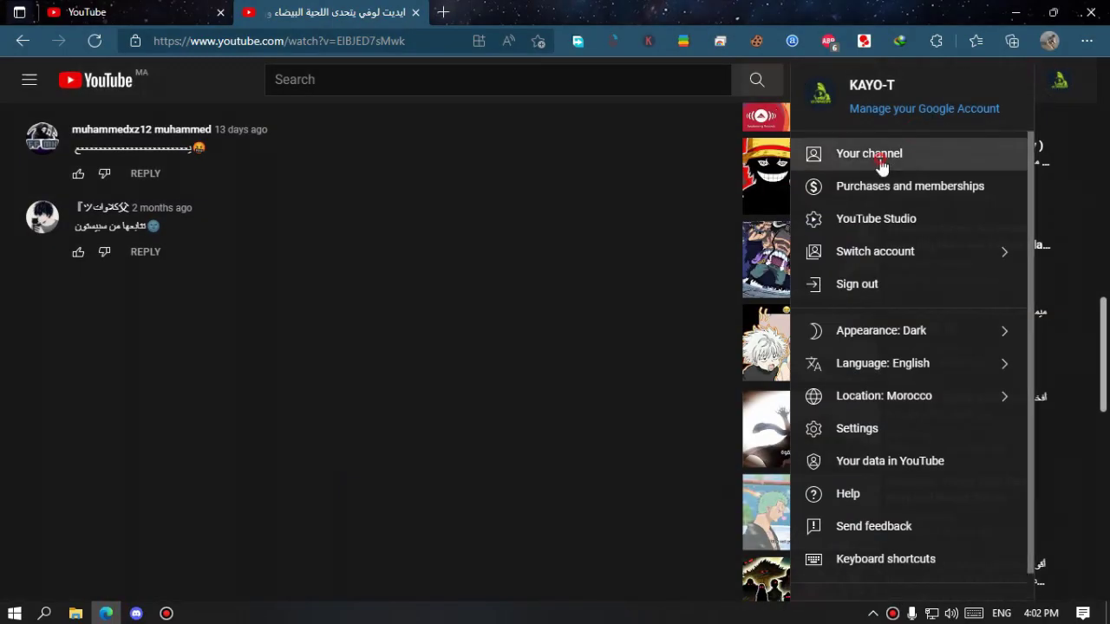
left_click(850, 163)
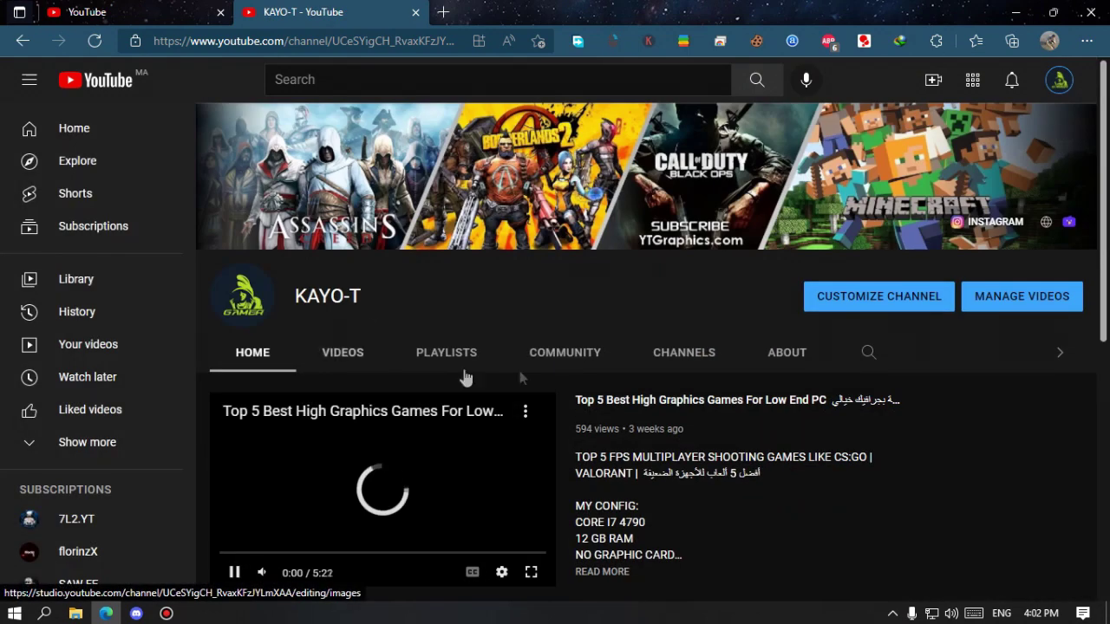
left_click(562, 368)
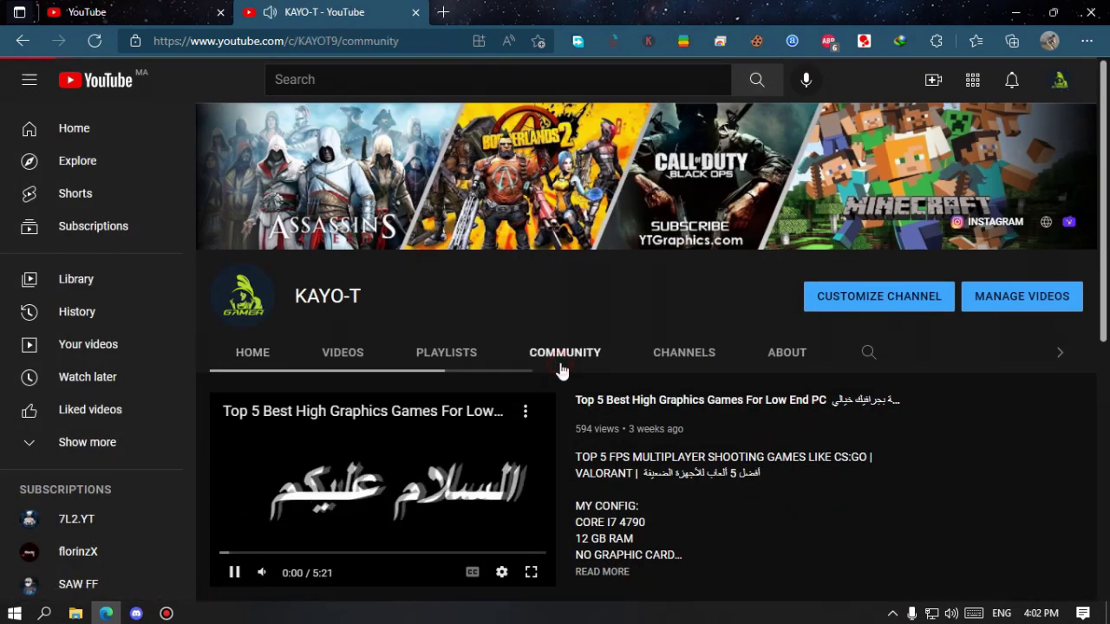
scroll(577, 376, "down", 5)
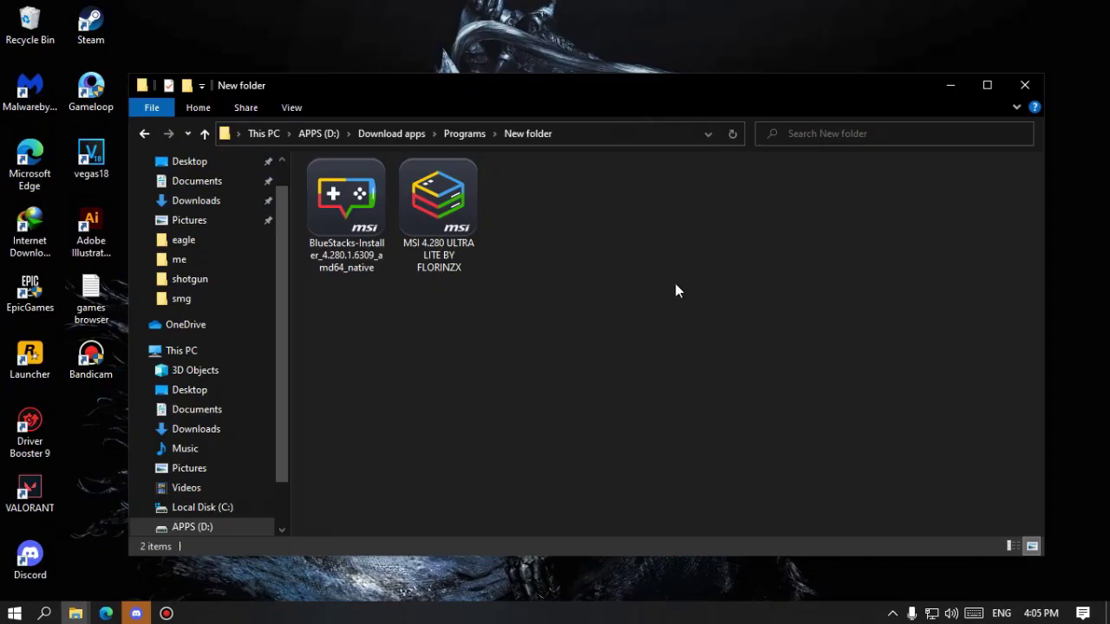
Launch BlueStacks-Installer_4.280.1.6309_amd64_native from New folder.
left_click_drag(644, 294, 303, 169)
left_click(375, 355)
double_click(343, 239)
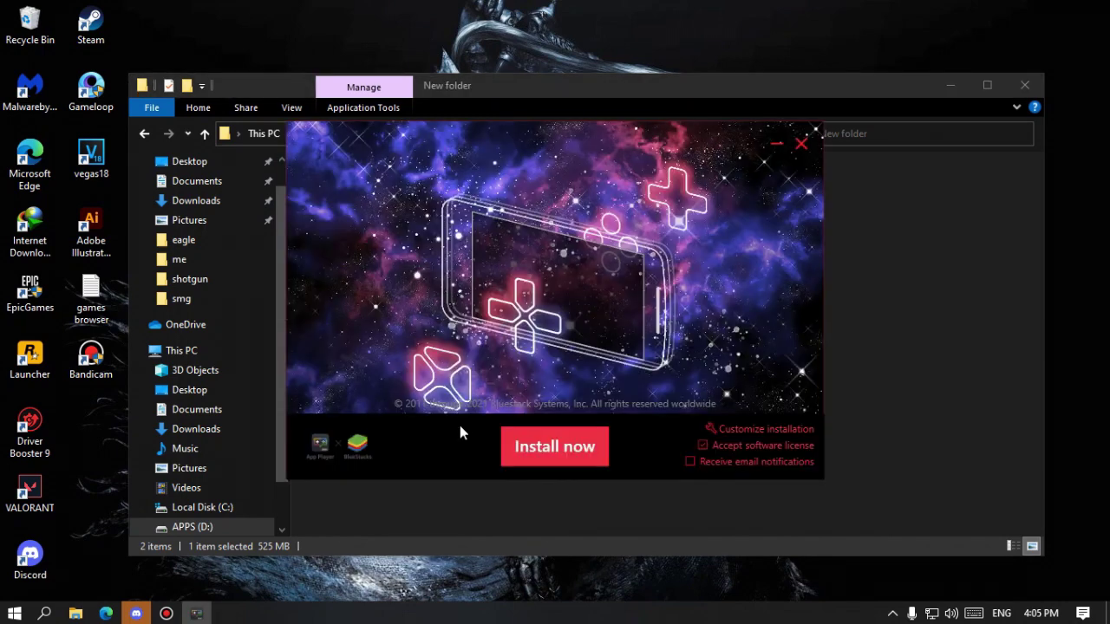
Install MSI App Player via Customize installation, keeping the C:\ProgramData\BlueStacks_msi2 data path.
left_click(766, 429)
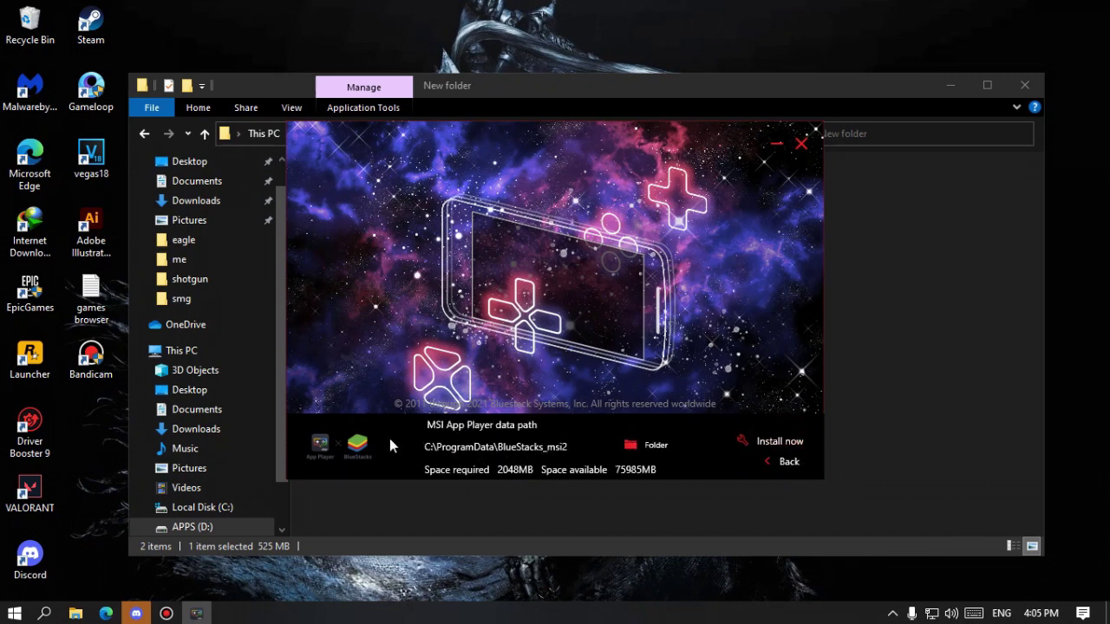
left_click(780, 447)
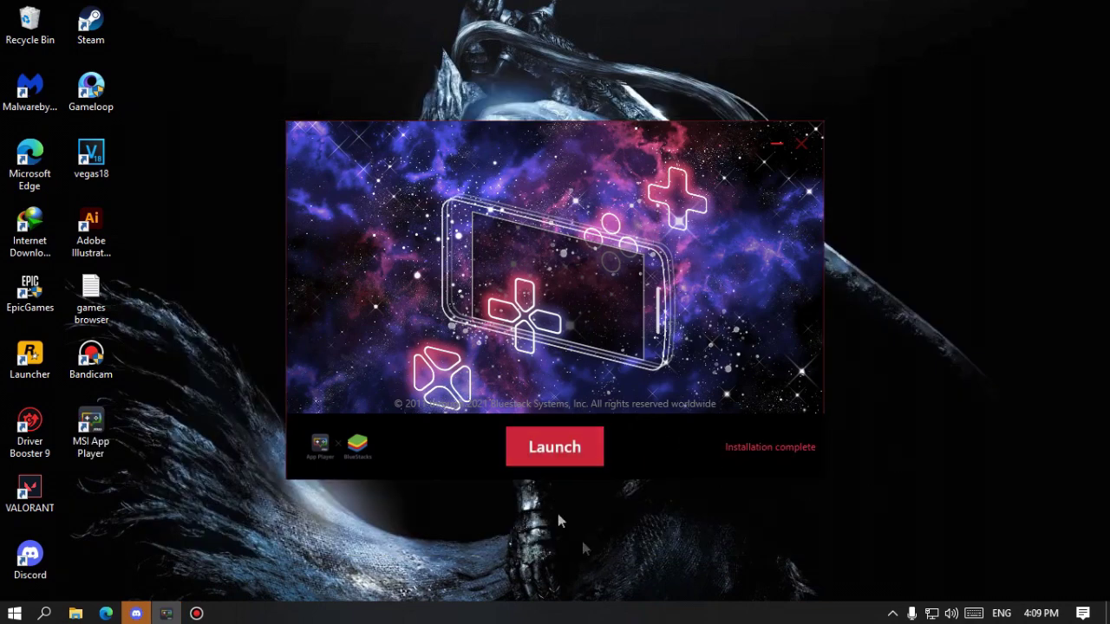
Close the finished BlueStacks installer and refresh the desktop.
mouse_move(172, 616)
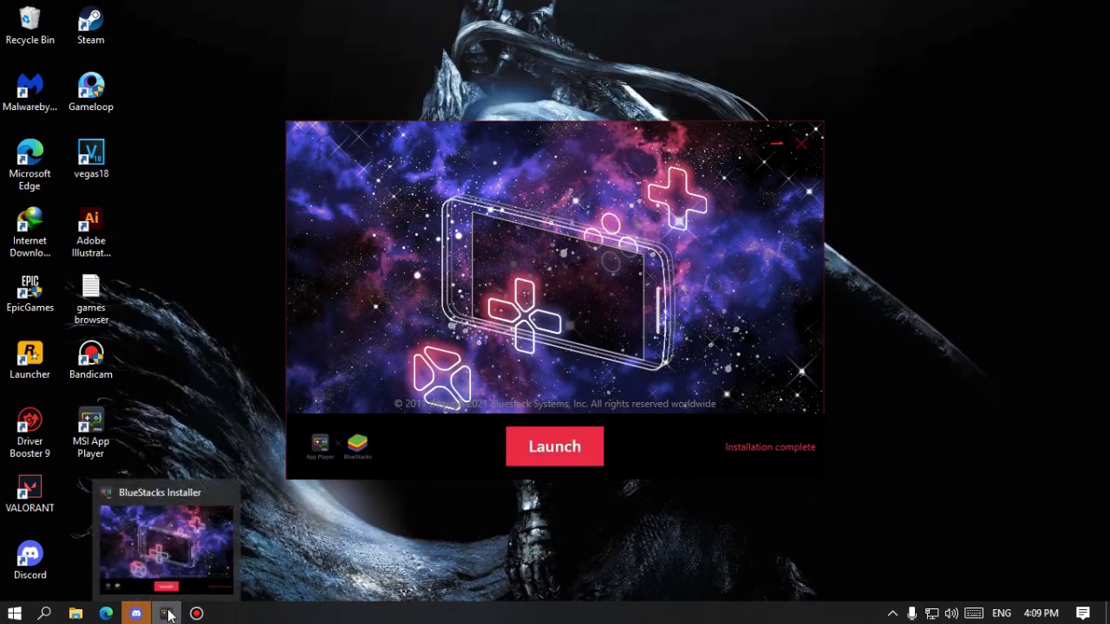
left_click(221, 492)
right_click(405, 112)
left_click(446, 161)
Restore the New folder Explorer window and clear its selection.
left_click(75, 614)
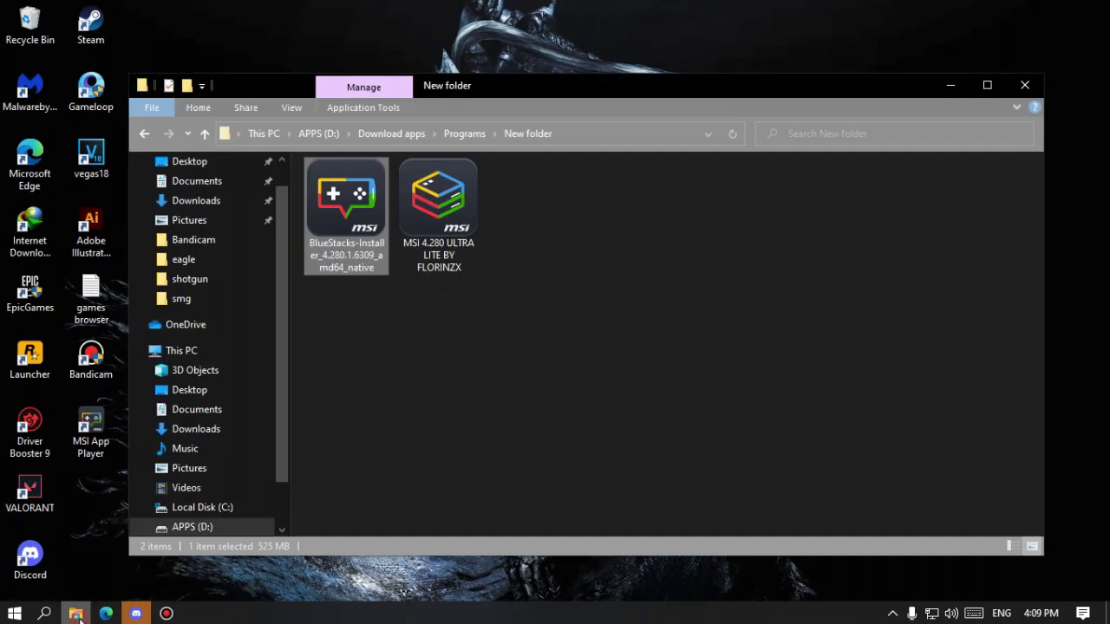
left_click(476, 282)
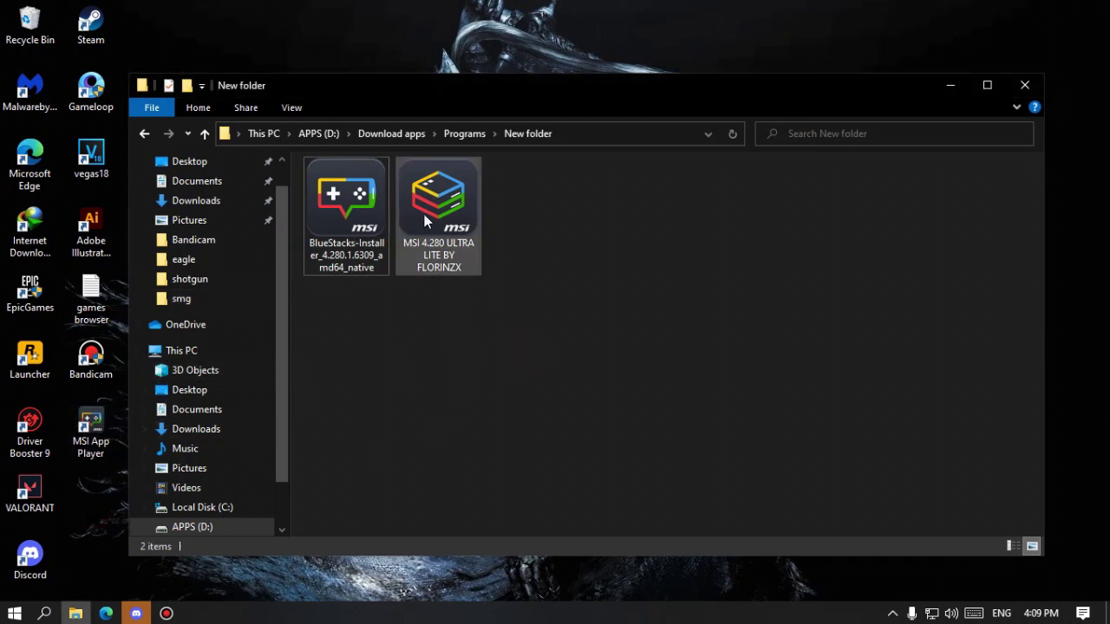
left_click(892, 613)
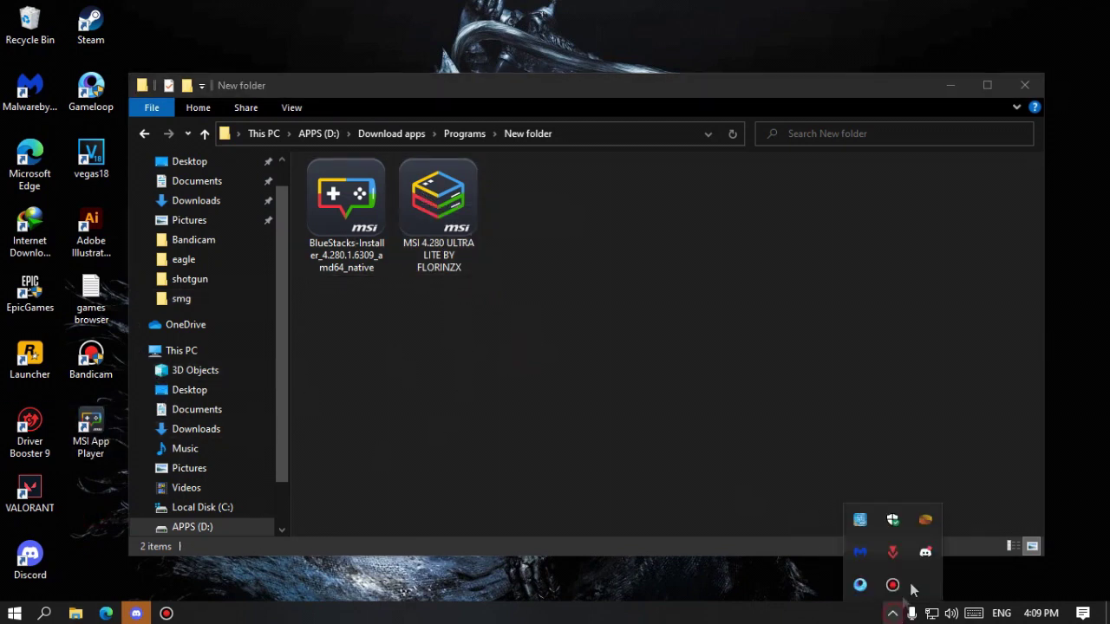
left_click(558, 274)
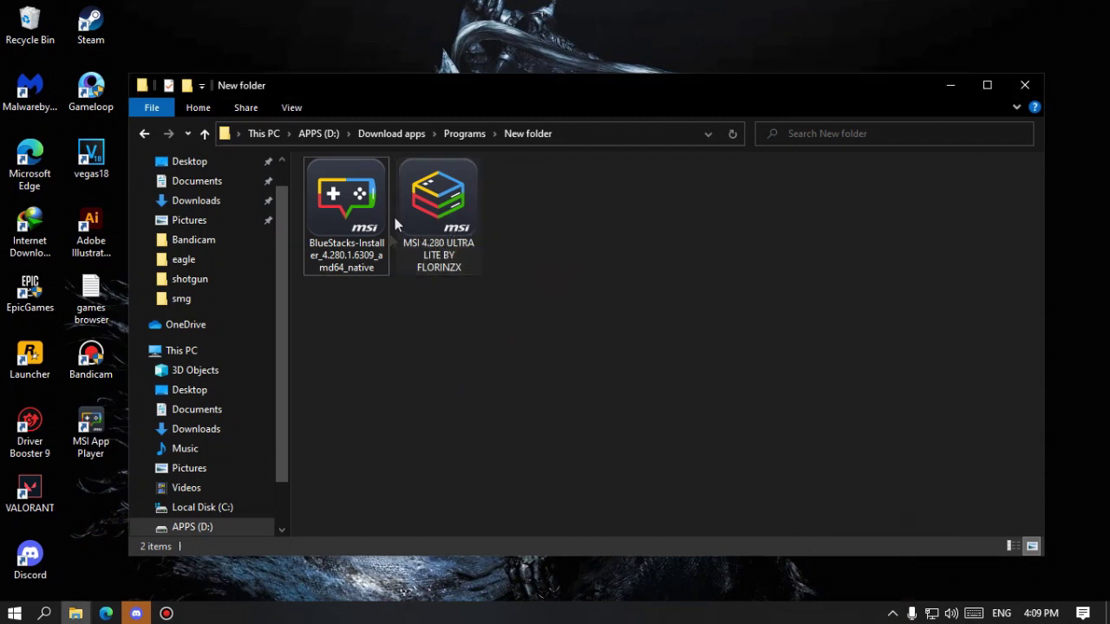
Extract MSI 4.280 ULTRA LITE into New folder, entering the archive password when prompted.
double_click(415, 226)
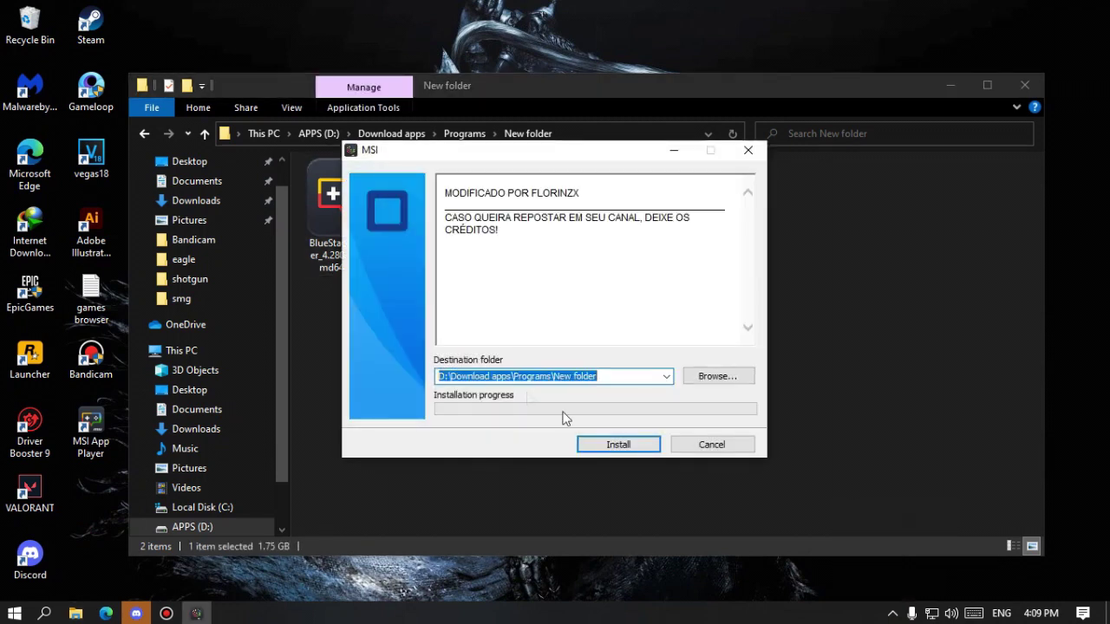
left_click(598, 445)
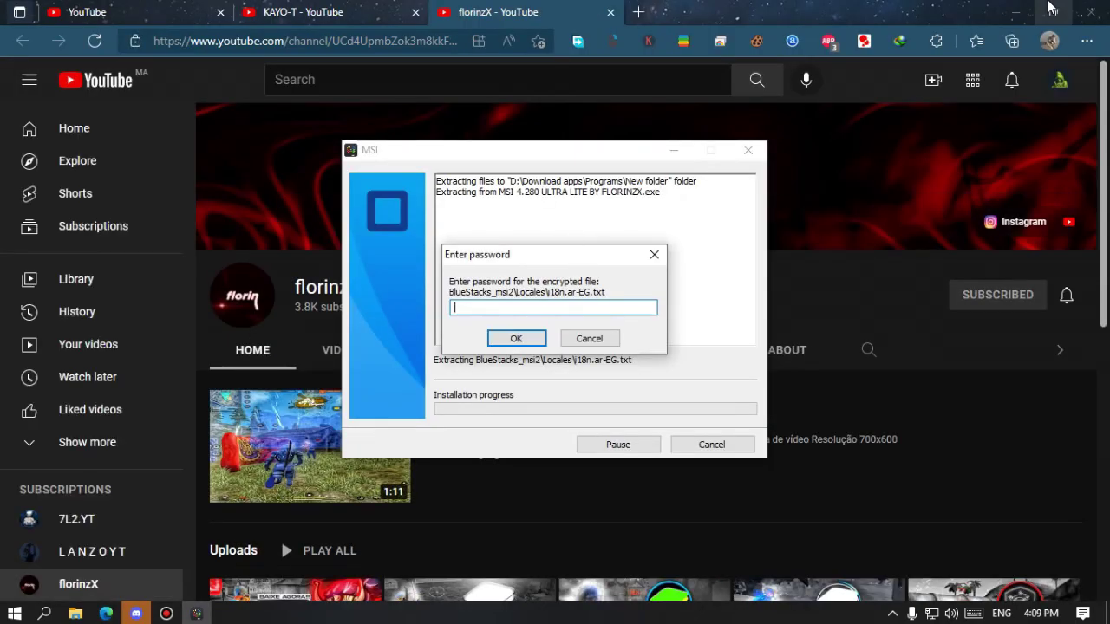
left_click(1008, 7)
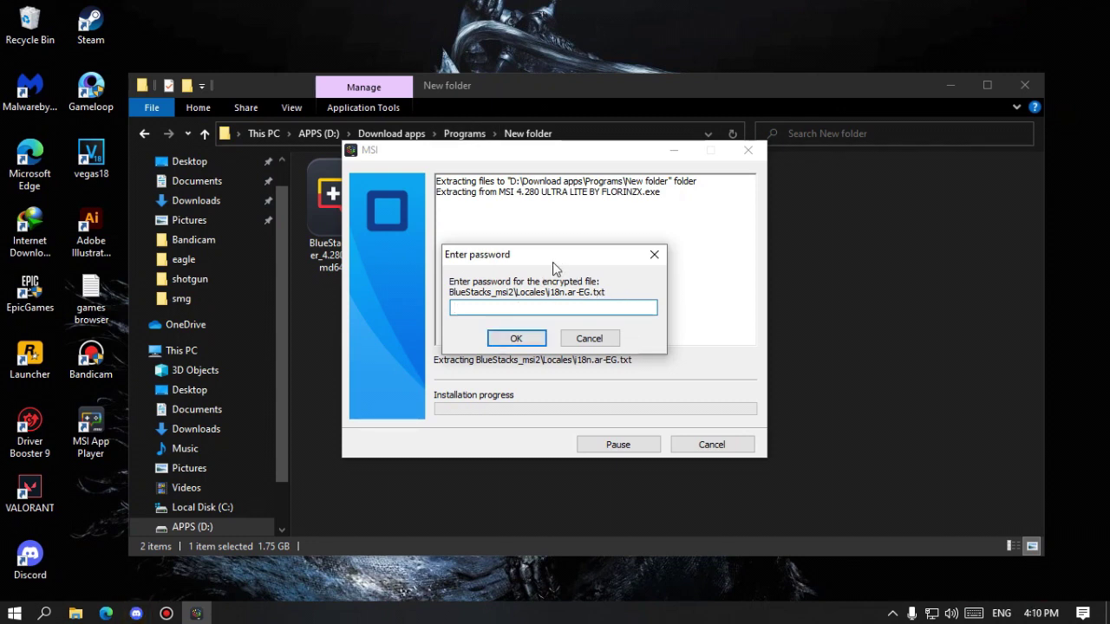
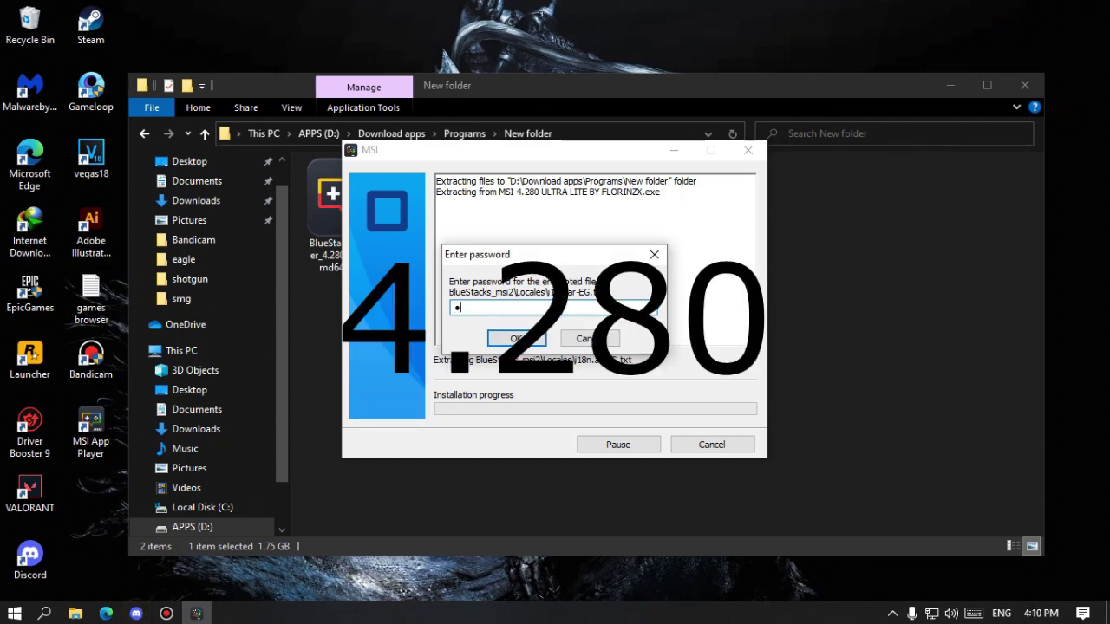
key("Return")
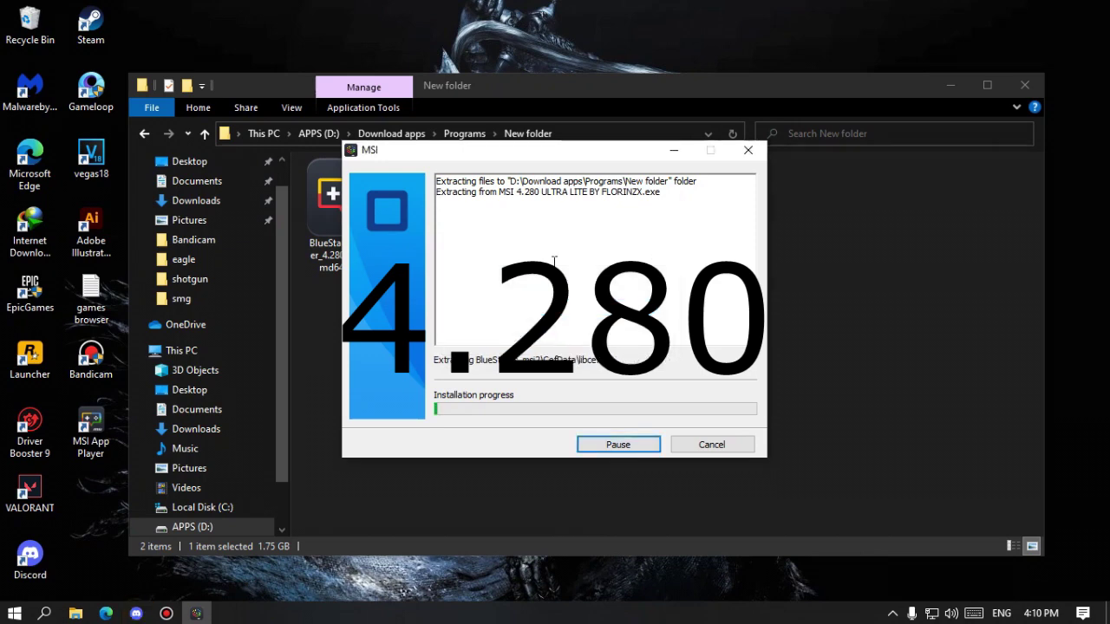
left_click_drag(388, 173, 532, 278)
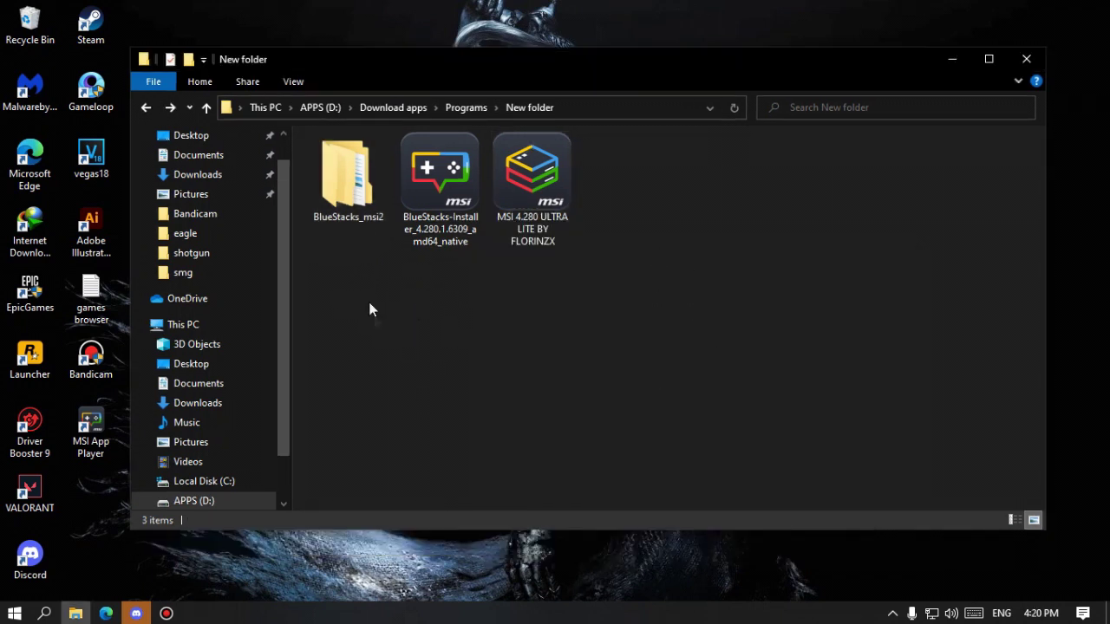
Check the new BlueStacks_msi2 folder, then return to New folder and move it right.
double_click(347, 183)
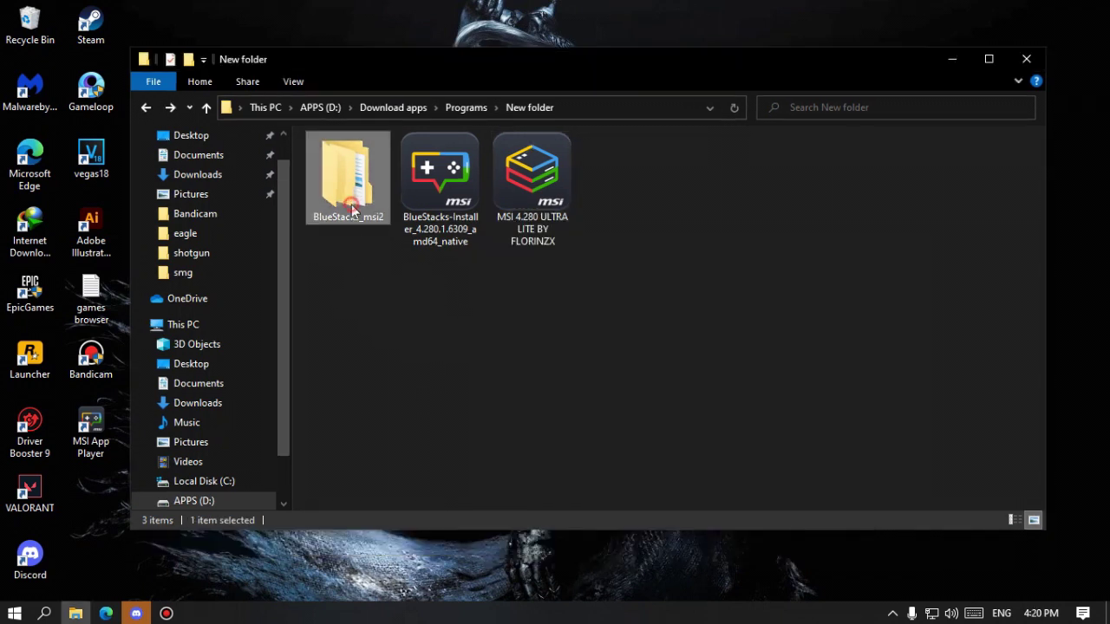
left_click(148, 109)
left_click(377, 292)
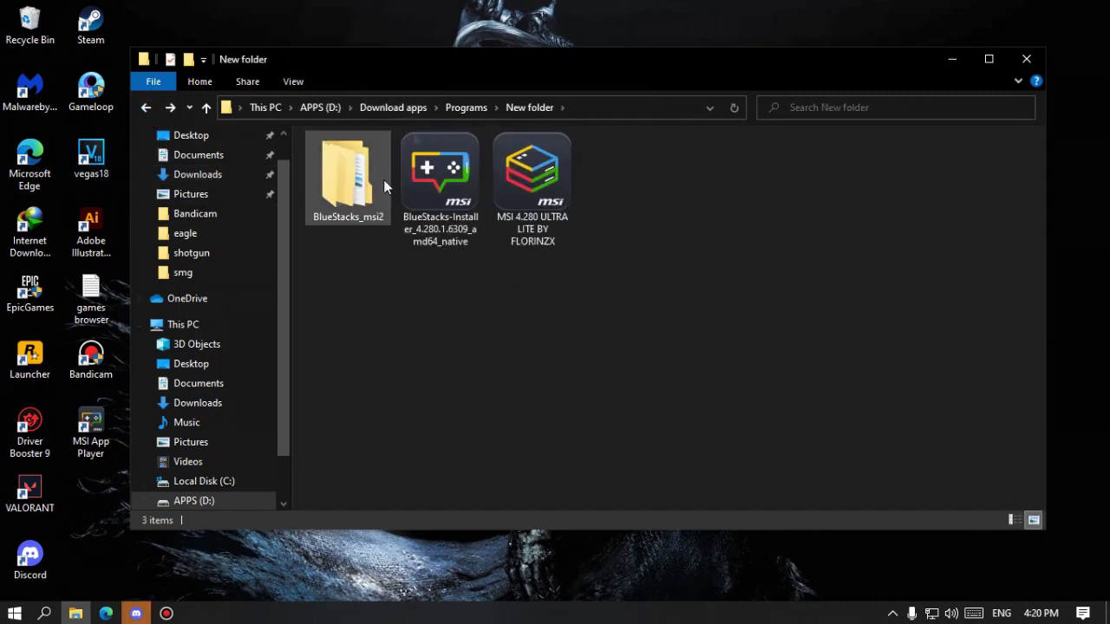
left_click_drag(528, 54, 876, 87)
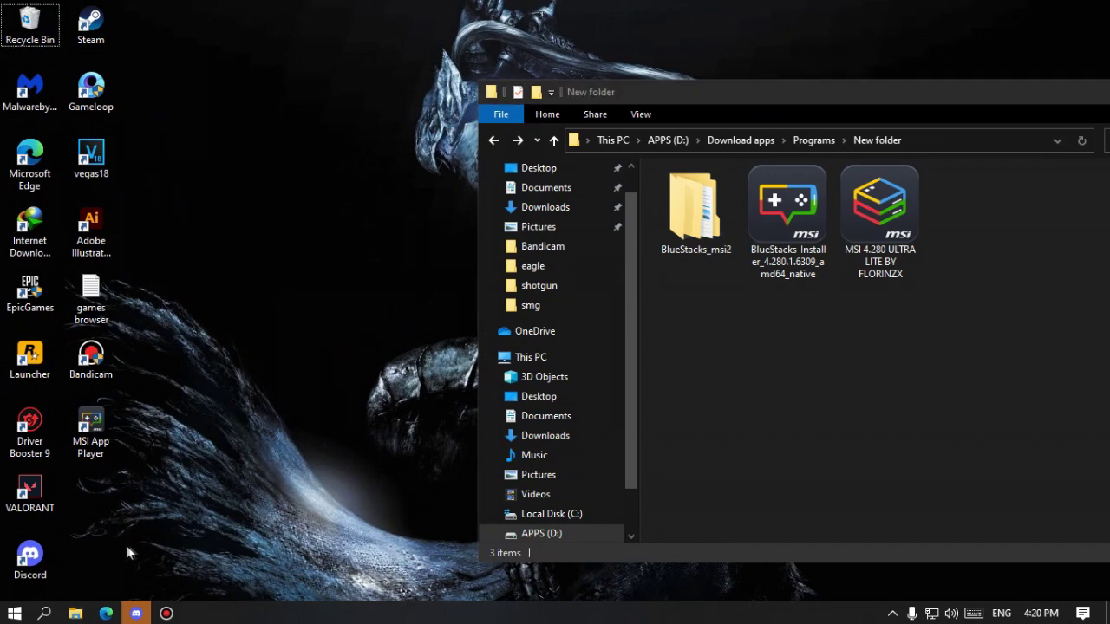
Open Local Disk (C:) in a second File Explorer window.
key("super+e")
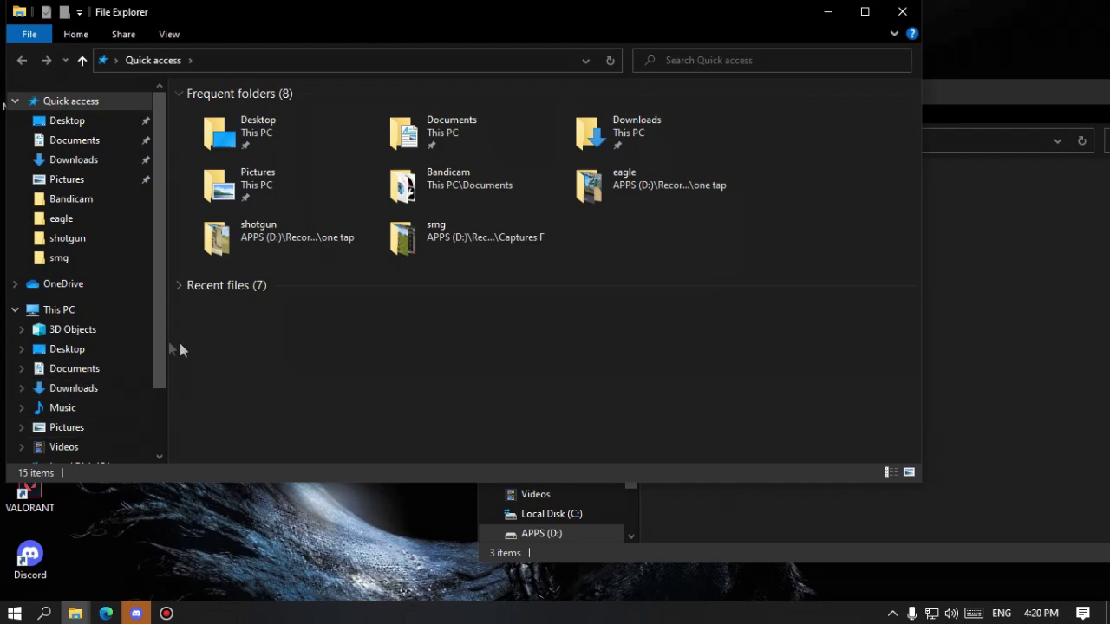
scroll(158, 434, "down", 2)
left_click(71, 376)
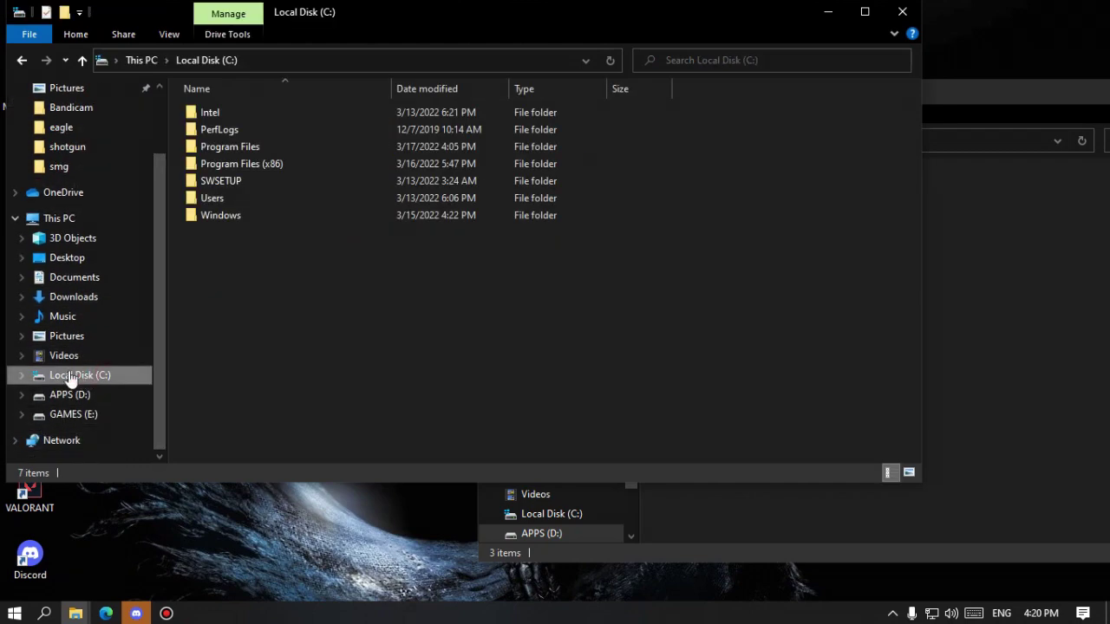
left_click_drag(347, 34, 437, 74)
left_click(277, 142)
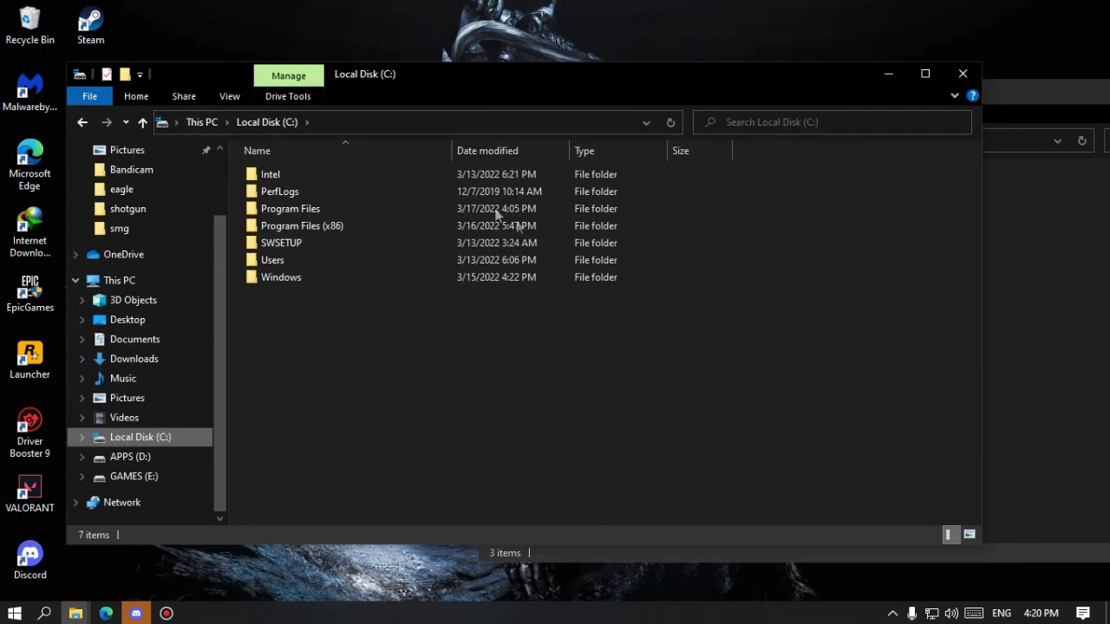
Show hidden items and open the ProgramData folder on C:.
left_click(229, 95)
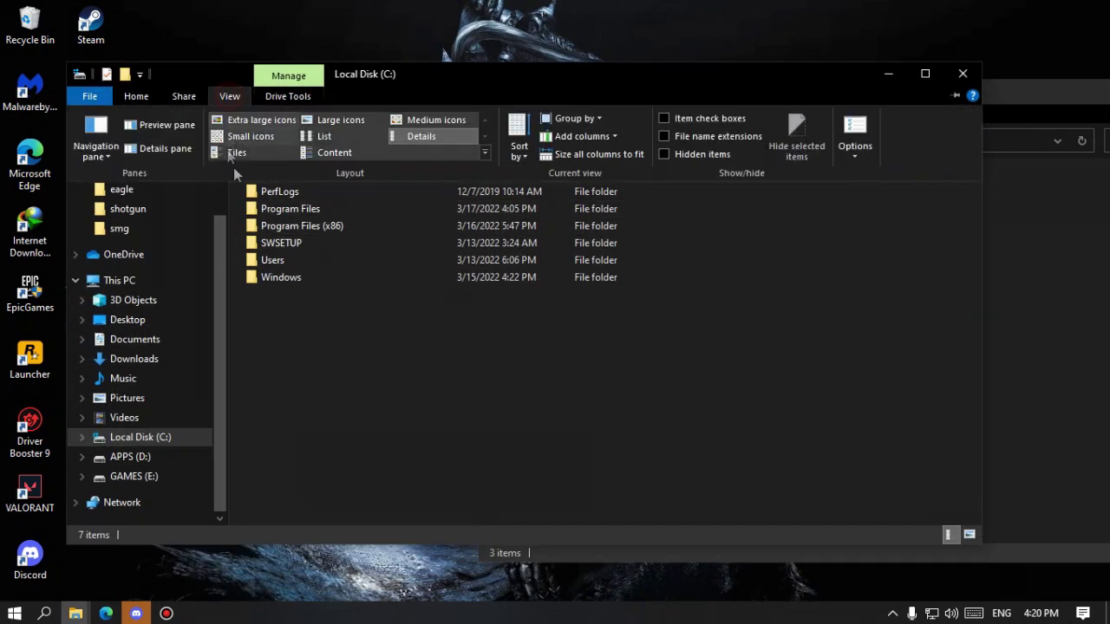
left_click(664, 154)
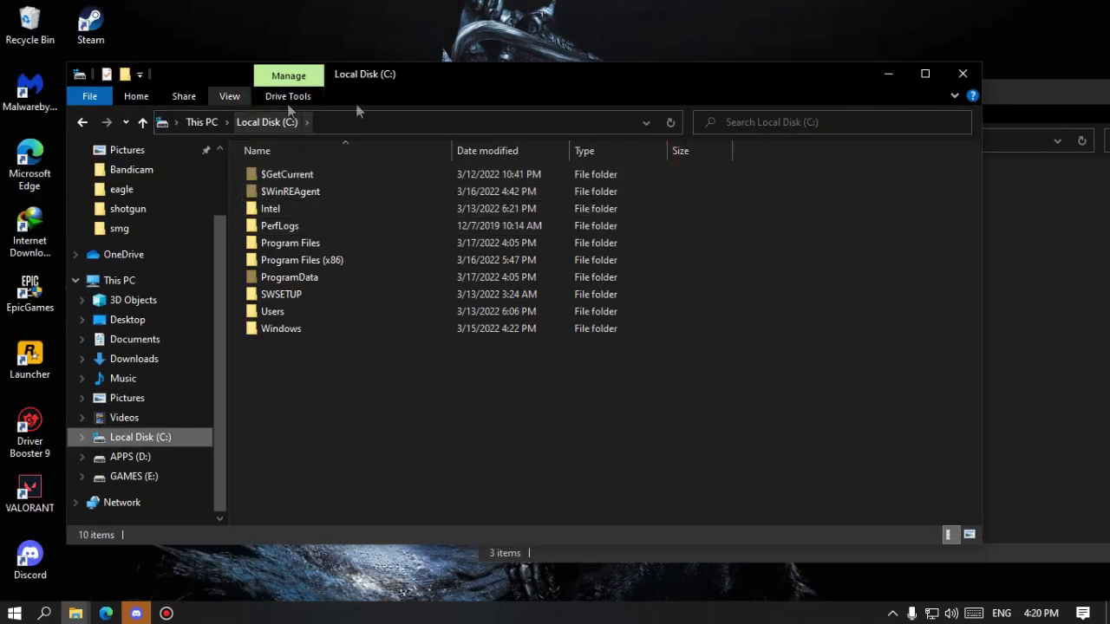
left_click_drag(299, 418, 313, 139)
left_click(296, 355)
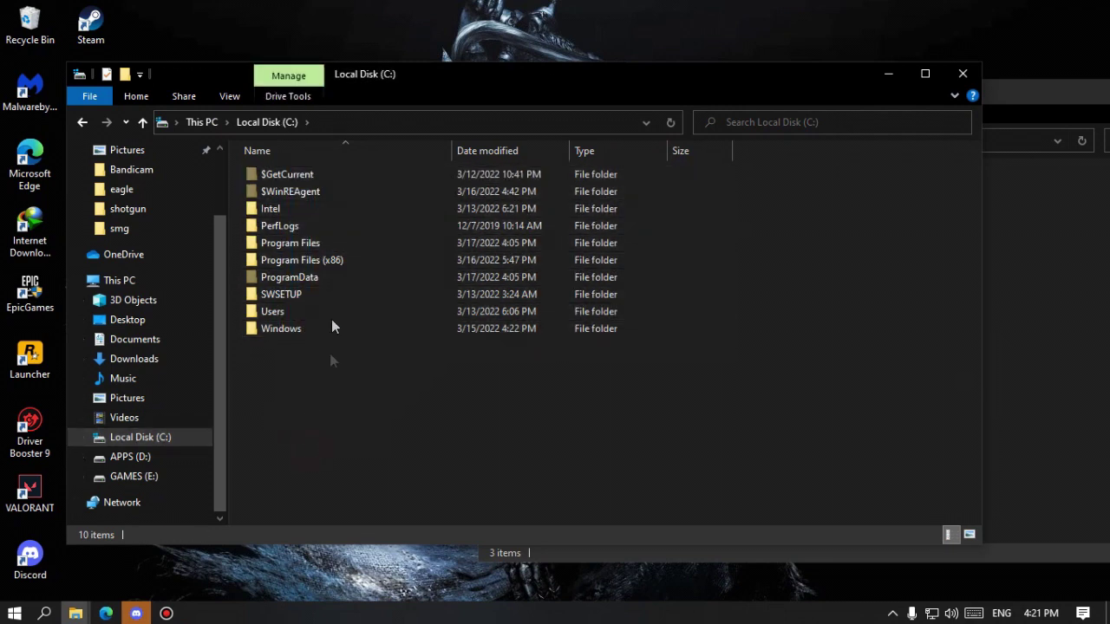
double_click(304, 276)
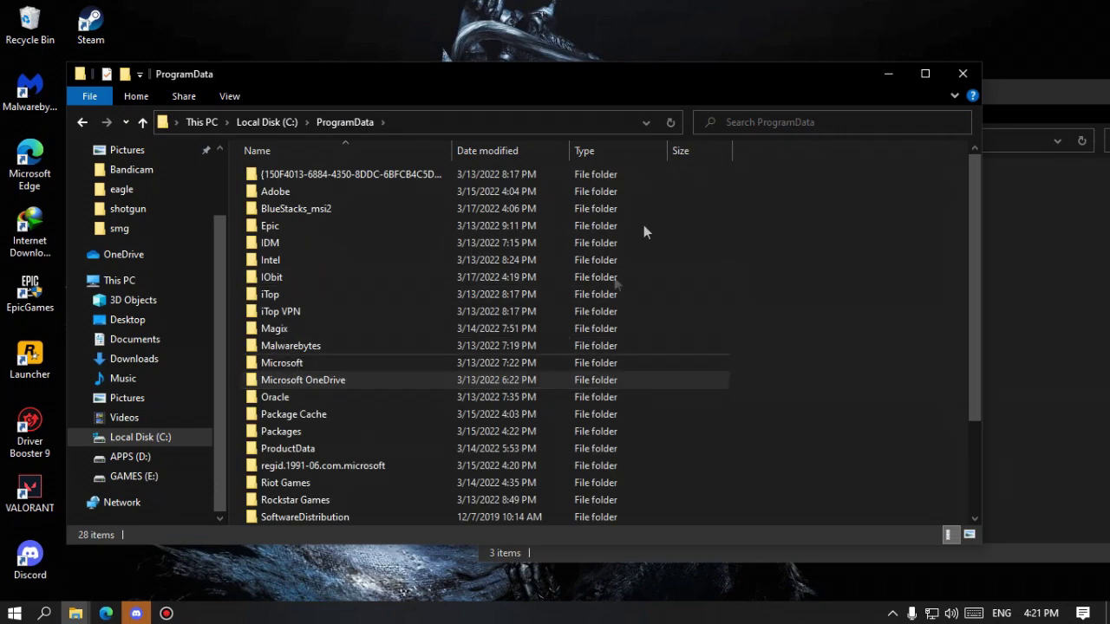
left_click_drag(651, 76, 515, 55)
Delete the old BlueStacks_msi2 folder from ProgramData.
left_click(941, 353)
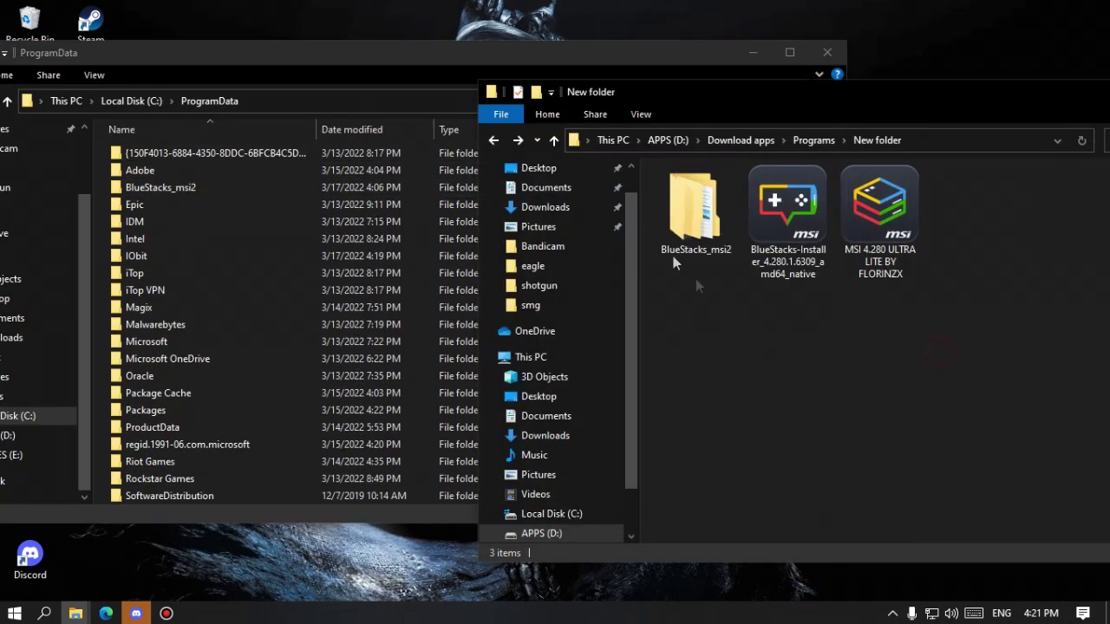
left_click_drag(682, 202, 95, 184)
right_click(192, 187)
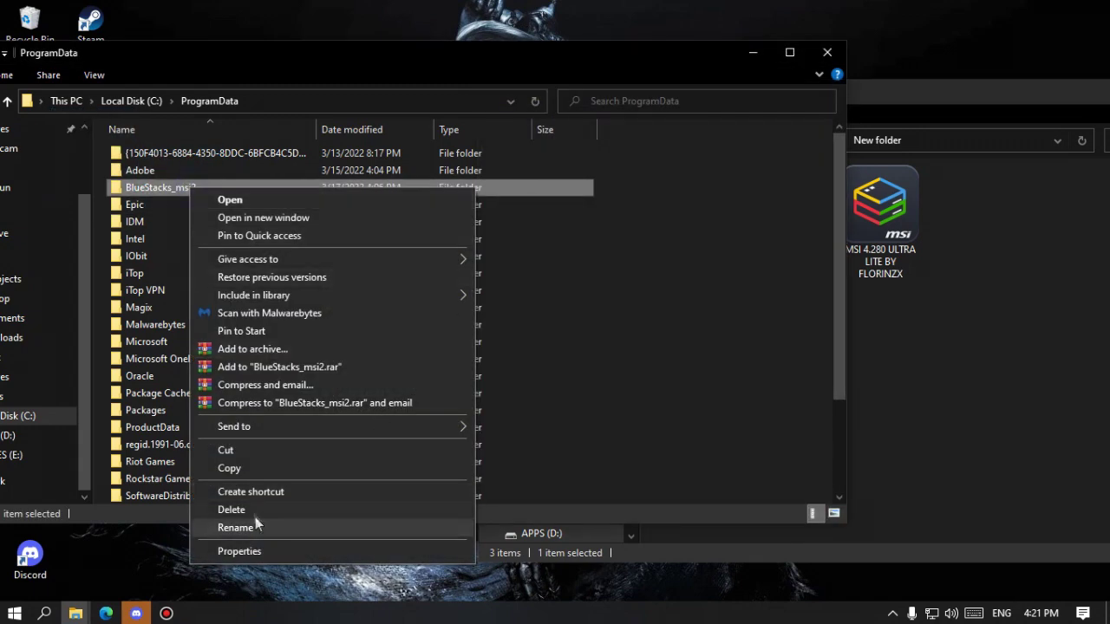
key("Escape")
key("Delete")
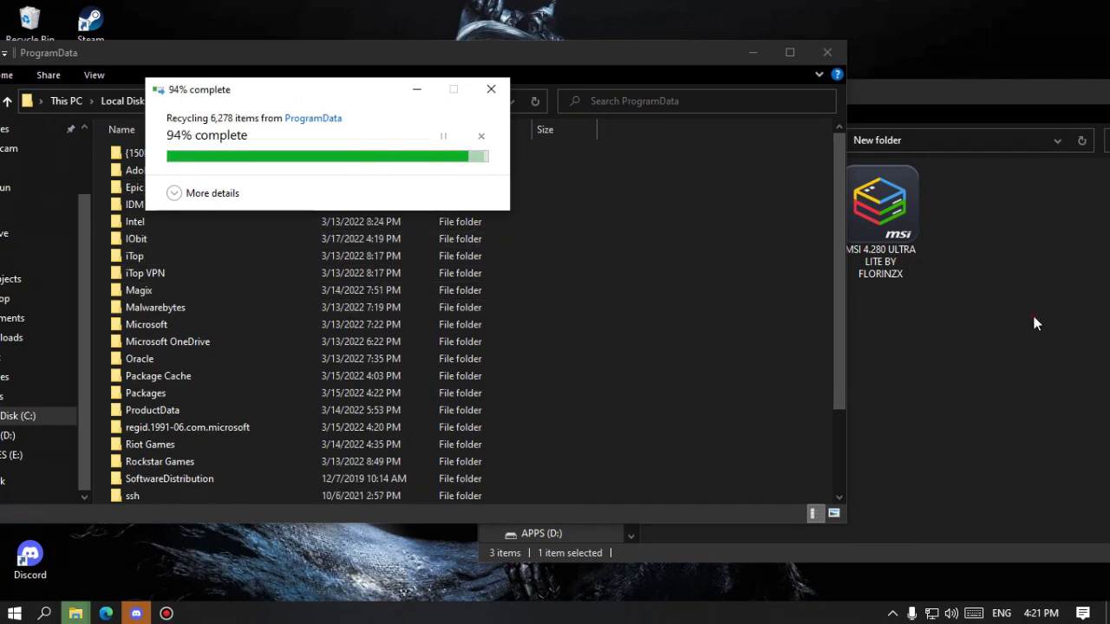
Copy the new BlueStacks_msi2 folder from New folder into ProgramData.
left_click_drag(692, 246, 95, 221)
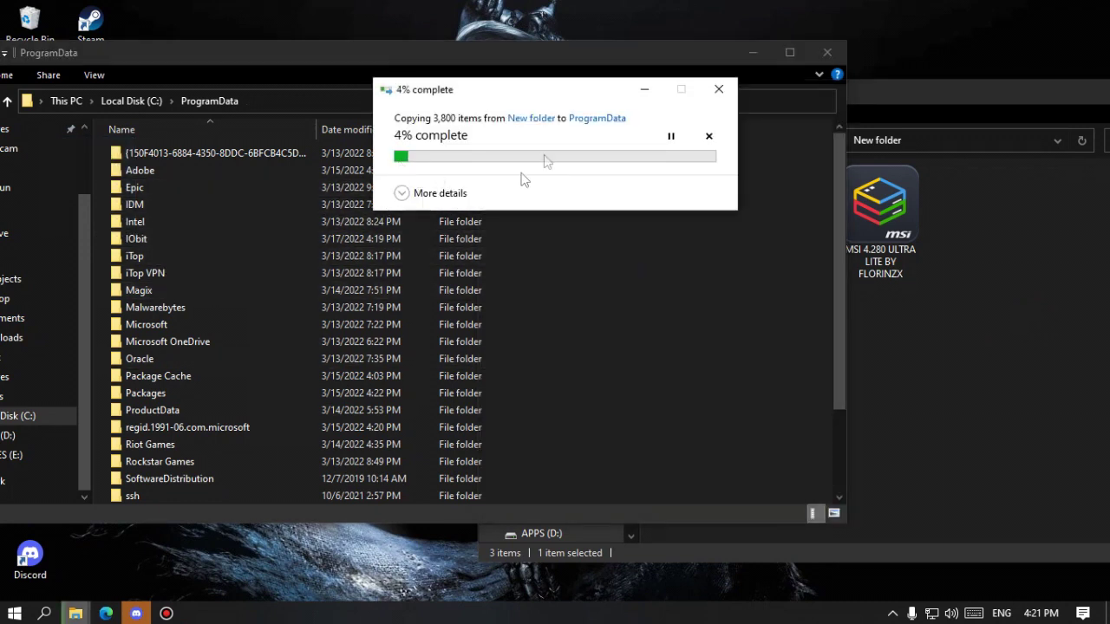
left_click(402, 193)
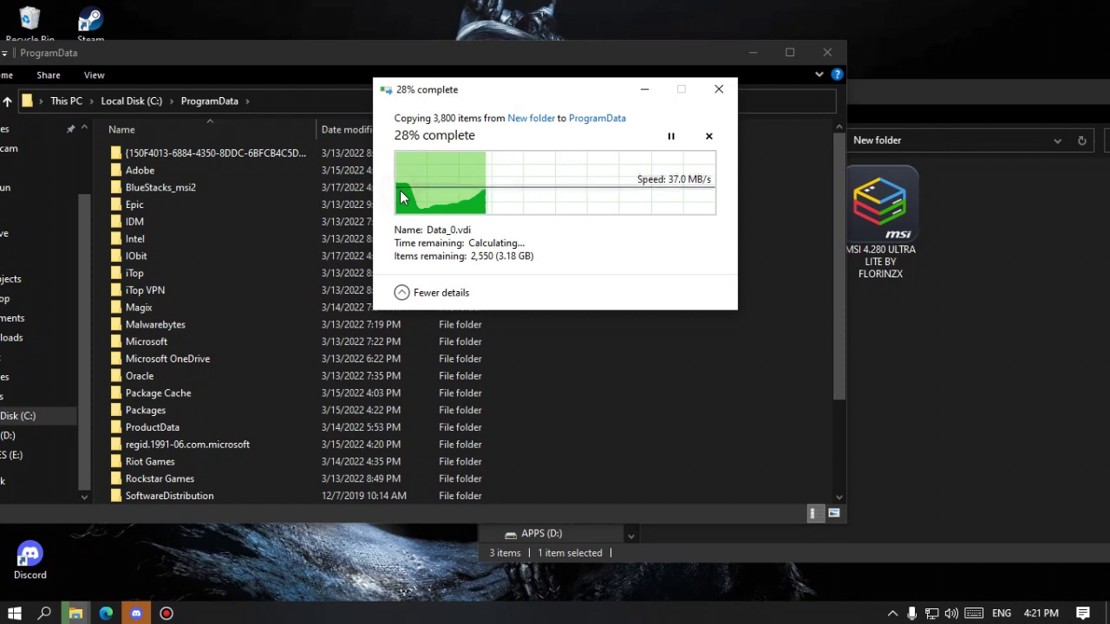
left_click(401, 293)
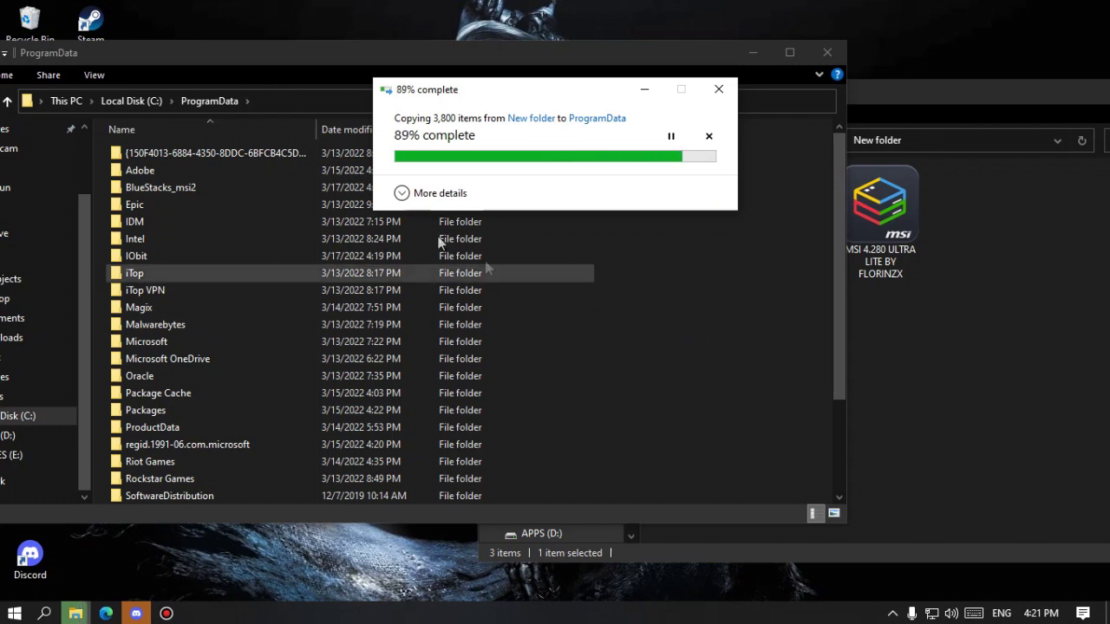
Close both Explorer windows and refresh the desktop several times.
left_click(829, 53)
left_click_drag(870, 91, 561, 91)
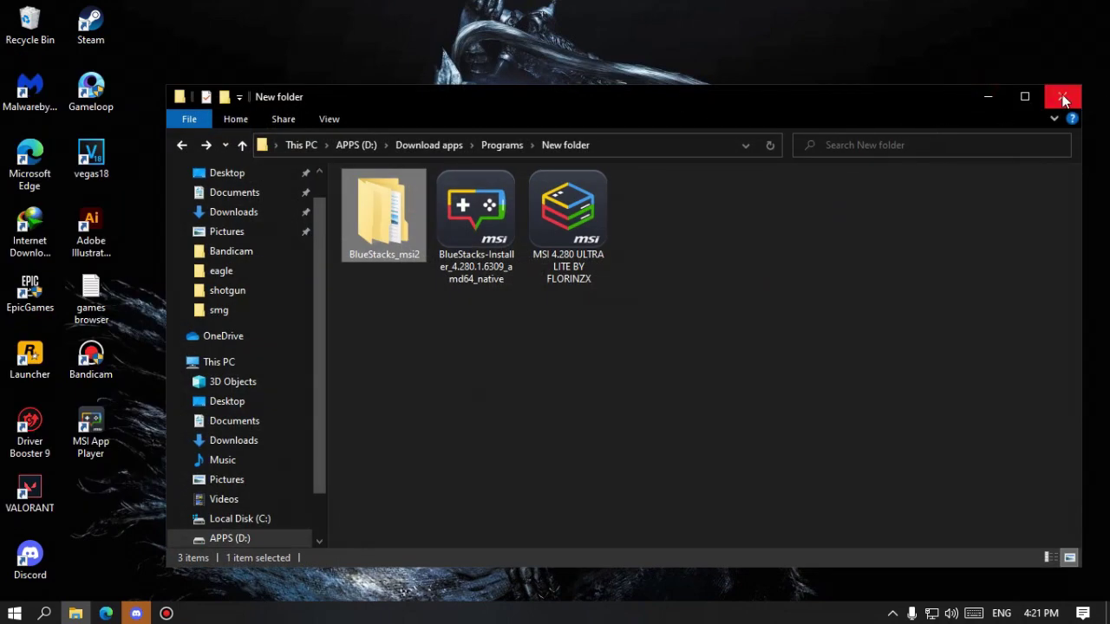
left_click(1065, 97)
right_click(512, 69)
left_click(544, 117)
right_click(308, 98)
left_click(354, 147)
right_click(271, 95)
left_click(307, 145)
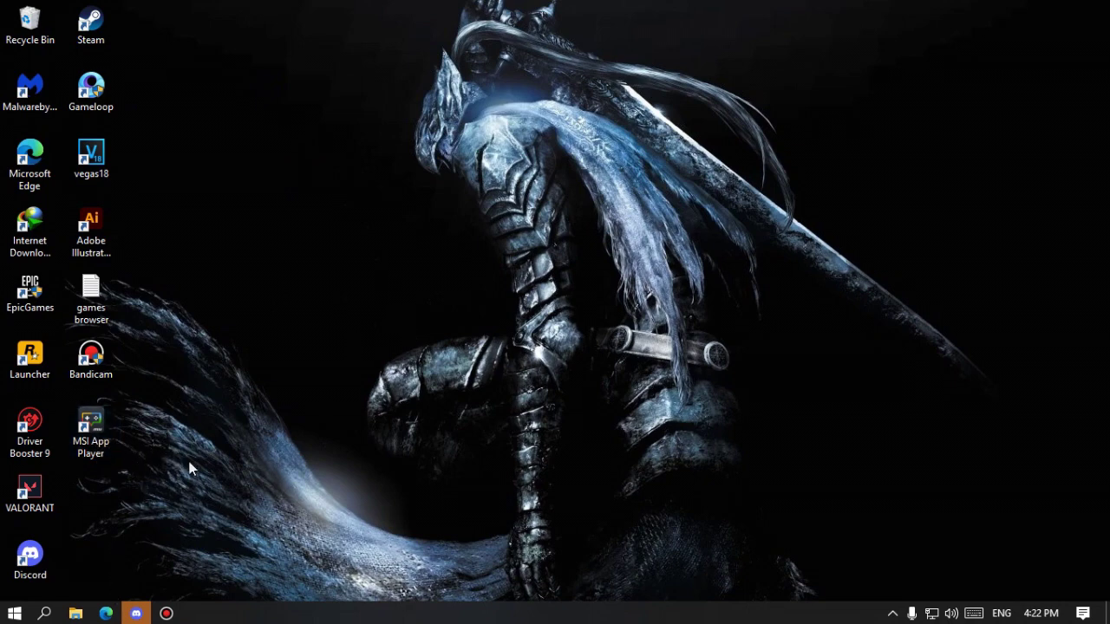
Search bstweaker in a new Edge tab and open the BlueStacks Tweaker official site.
mouse_move(106, 615)
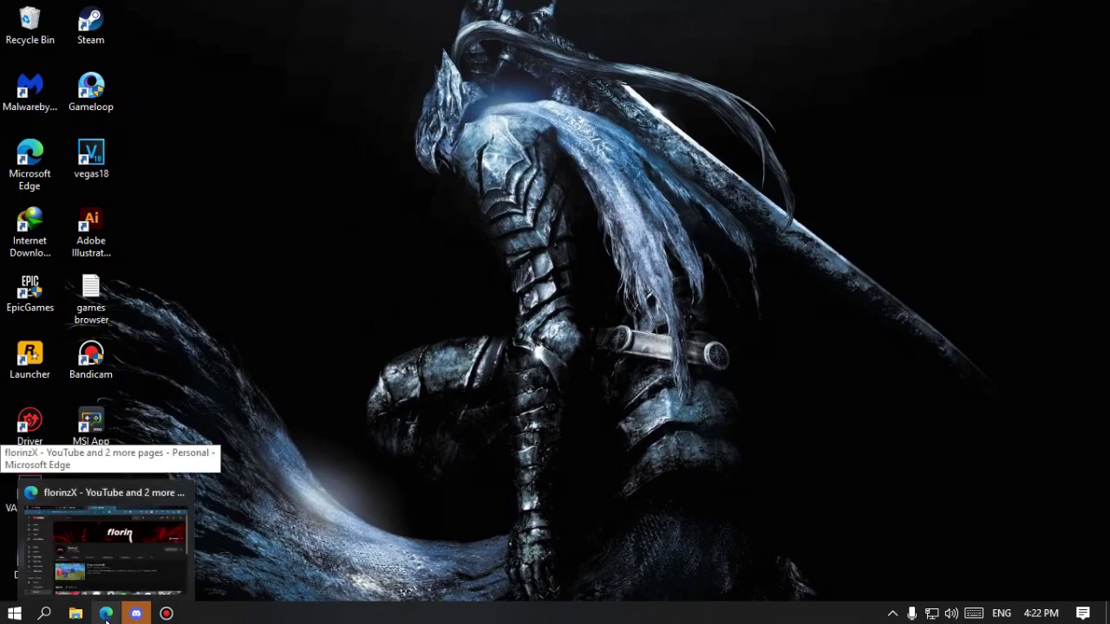
left_click(106, 615)
left_click(640, 12)
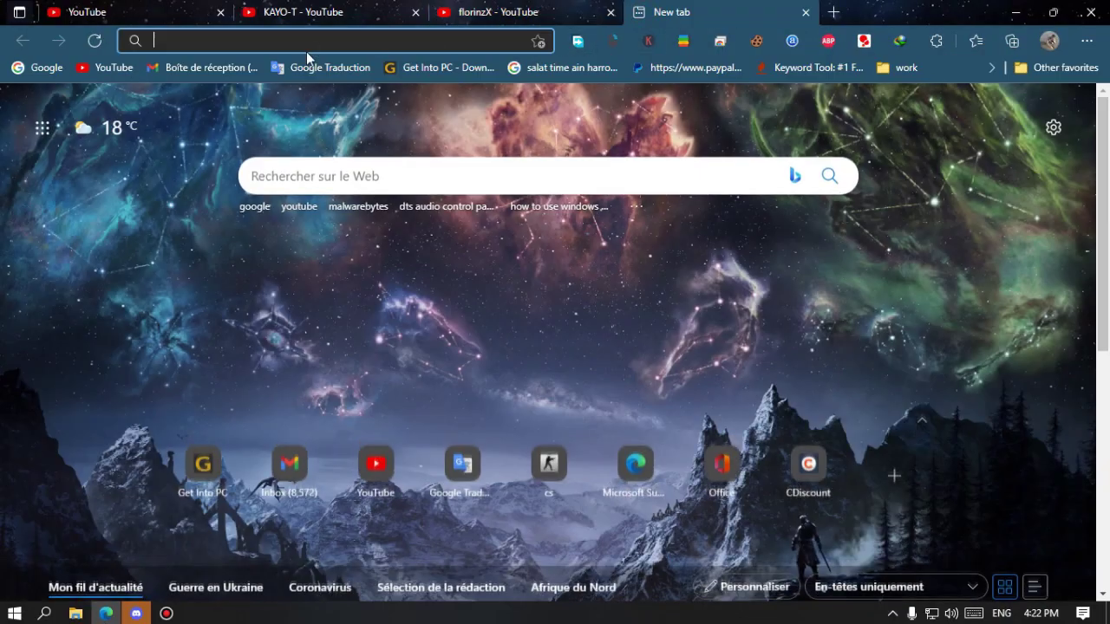
type("bs")
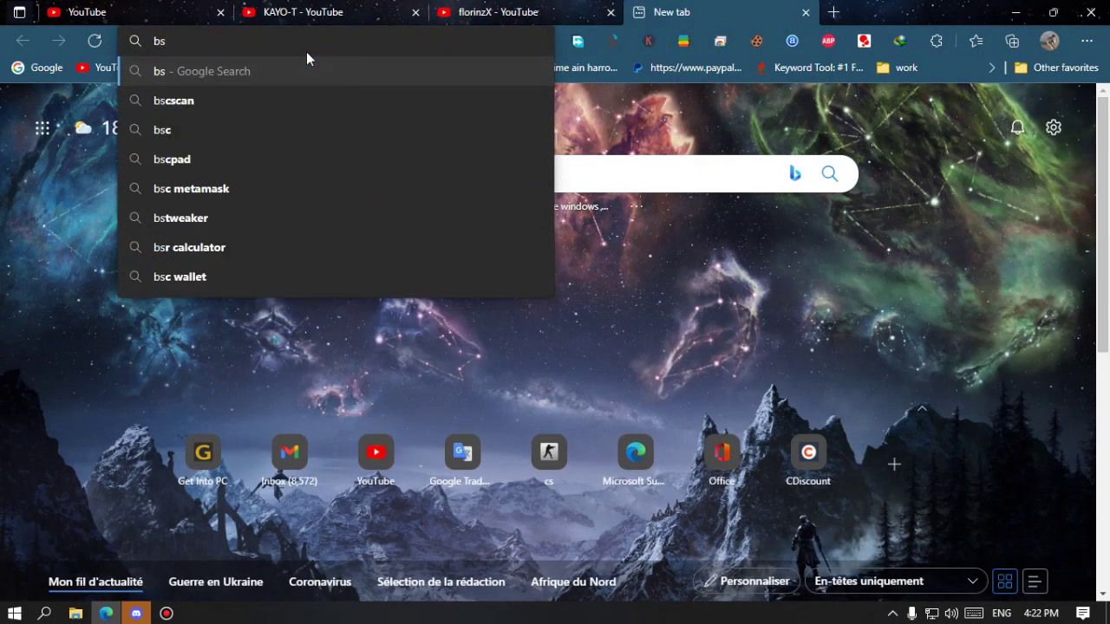
left_click(183, 218)
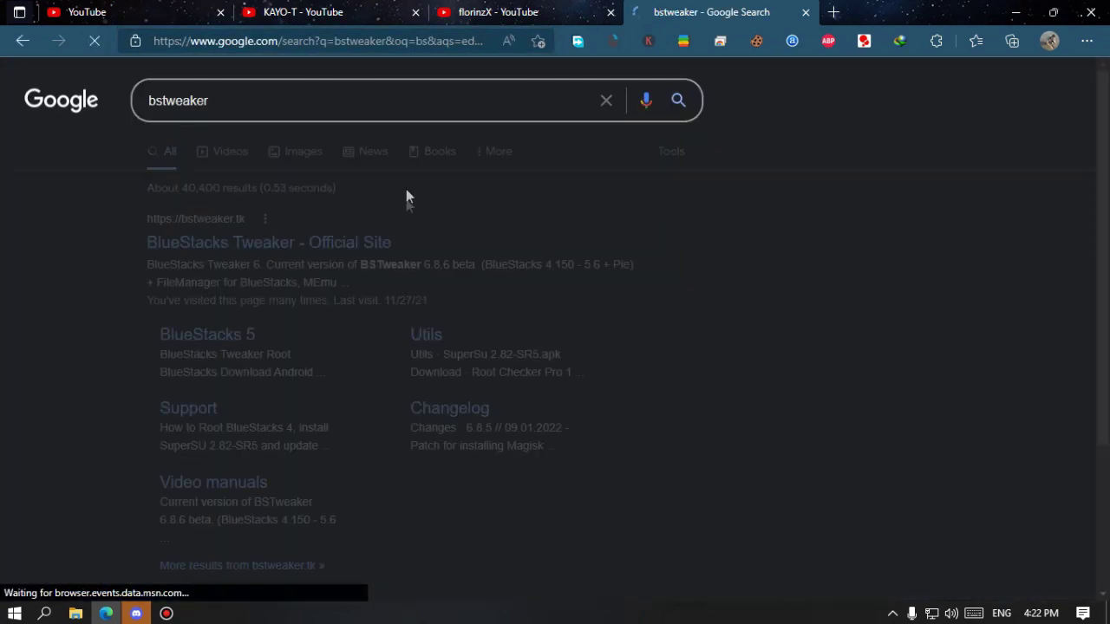
left_click(215, 245)
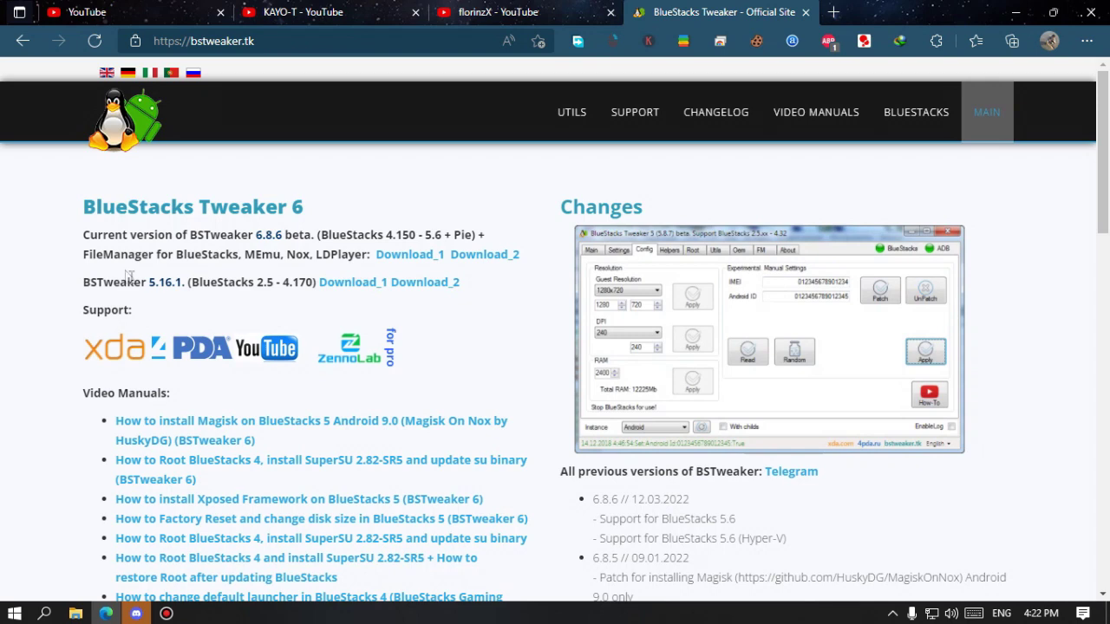
Download BSTweaker51610.zip for BSTweaker 5.16.1.
left_click(423, 283)
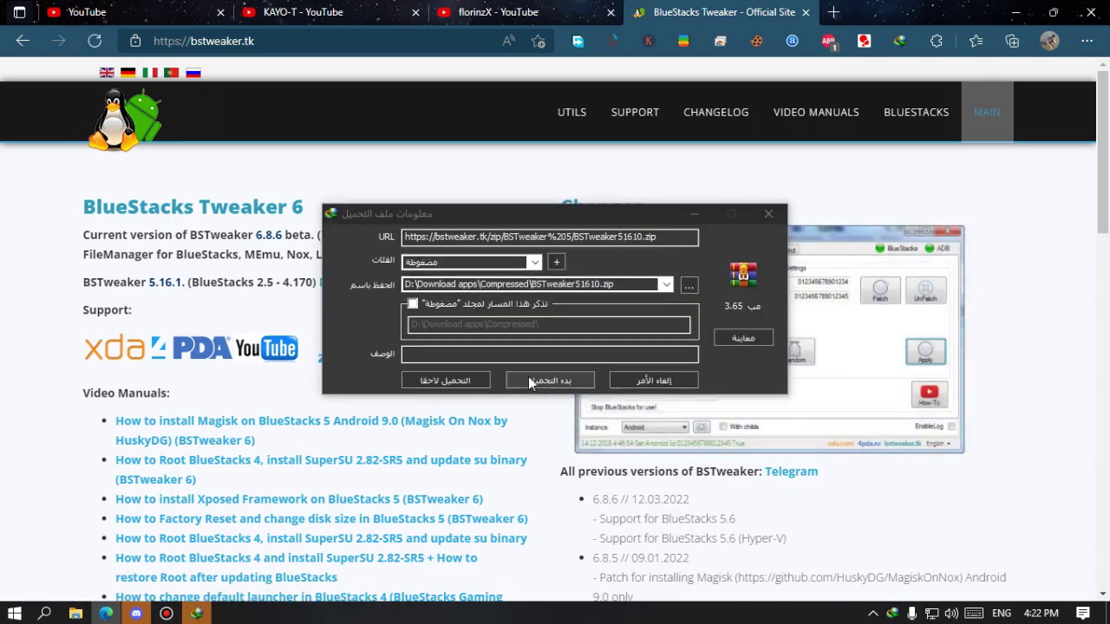
left_click(528, 377)
left_click(575, 357)
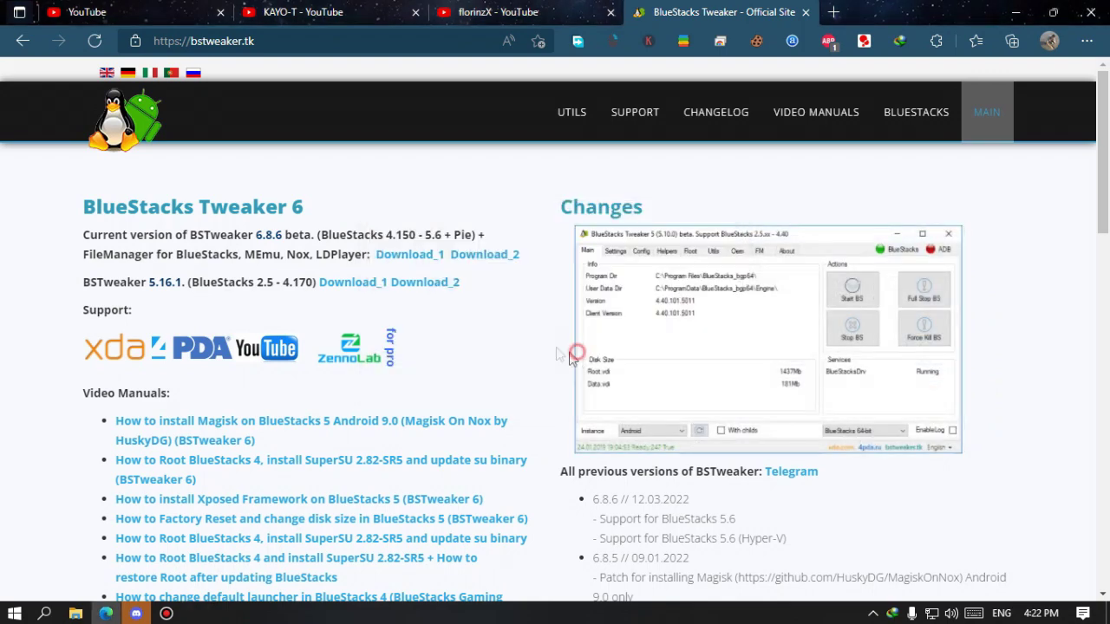
Extract BSTweaker51610.zip to BSTweaker51610\ and run BlueStacksTweaker5 from the BSTweaker5 folder.
right_click(354, 471)
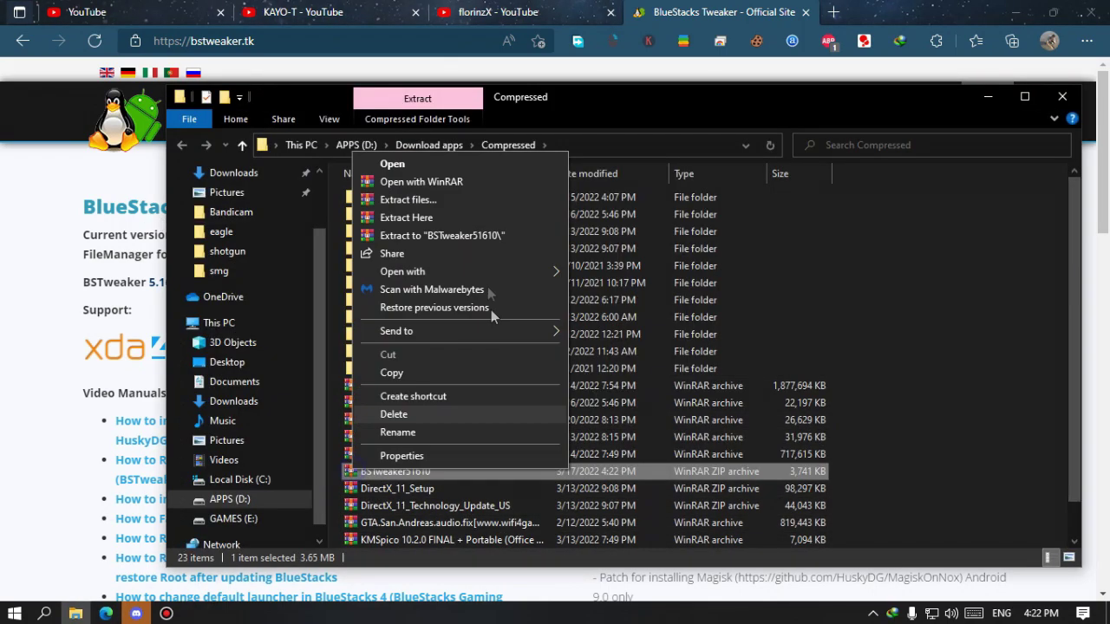
left_click(405, 235)
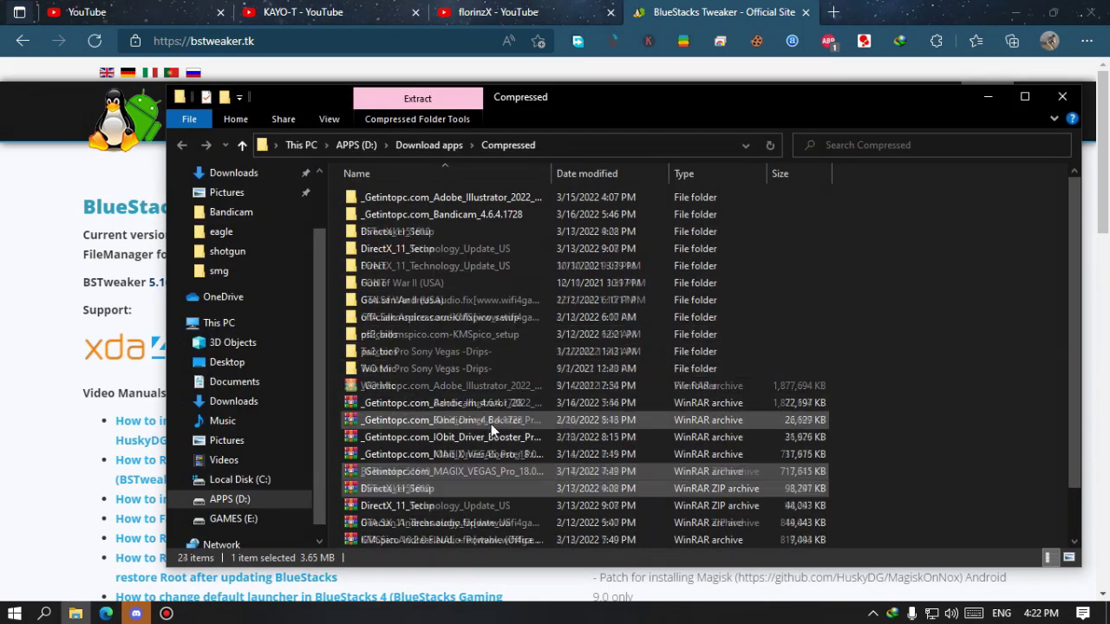
double_click(405, 235)
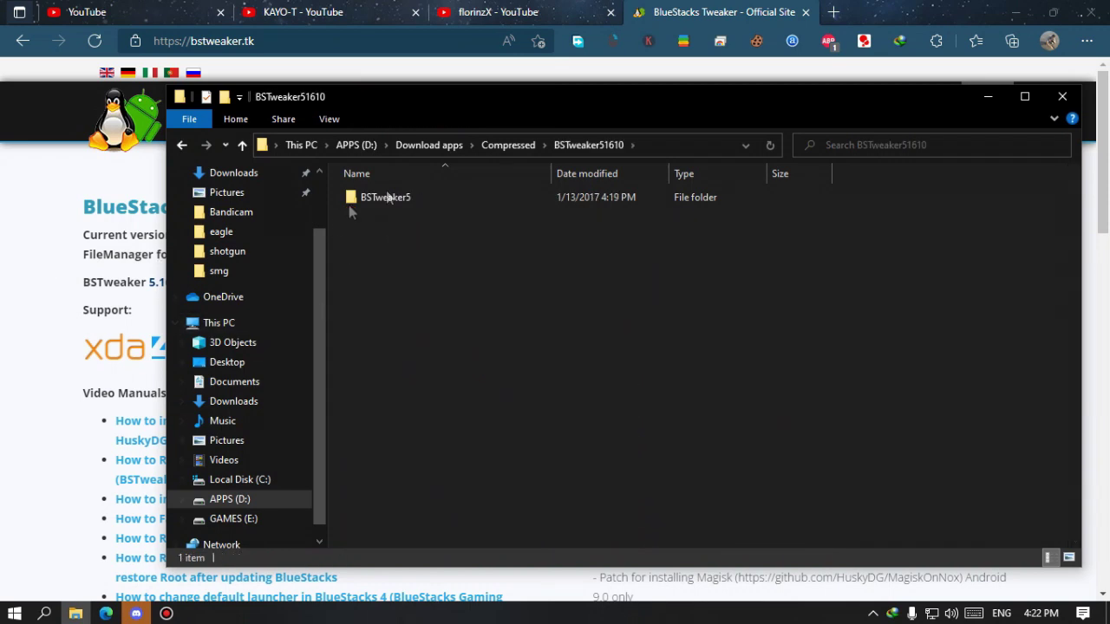
double_click(387, 198)
left_click(401, 266)
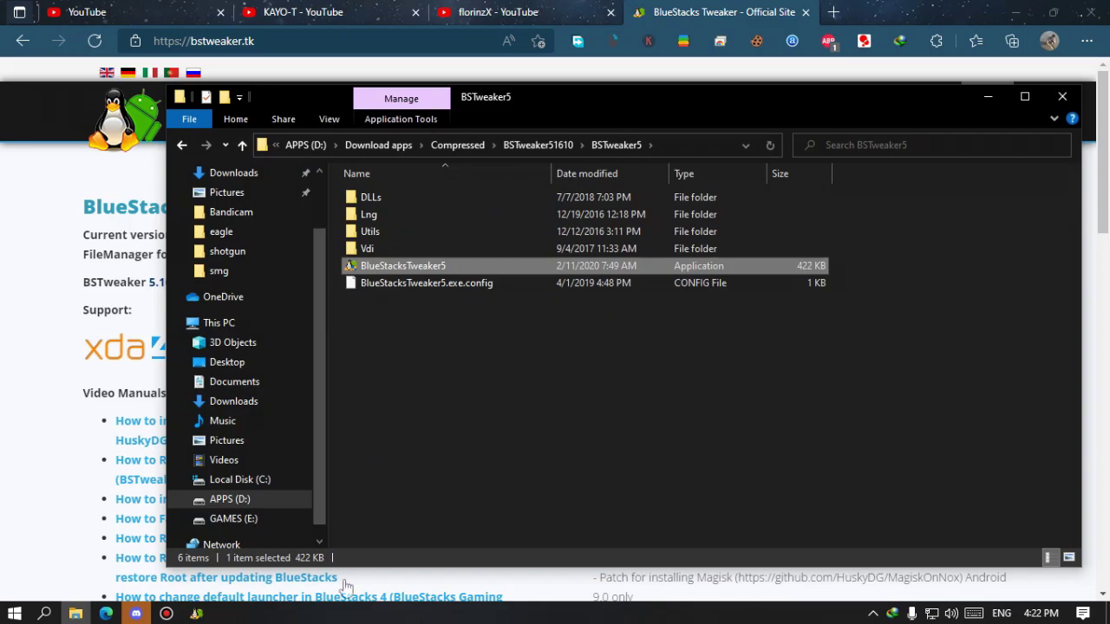
key("super+d")
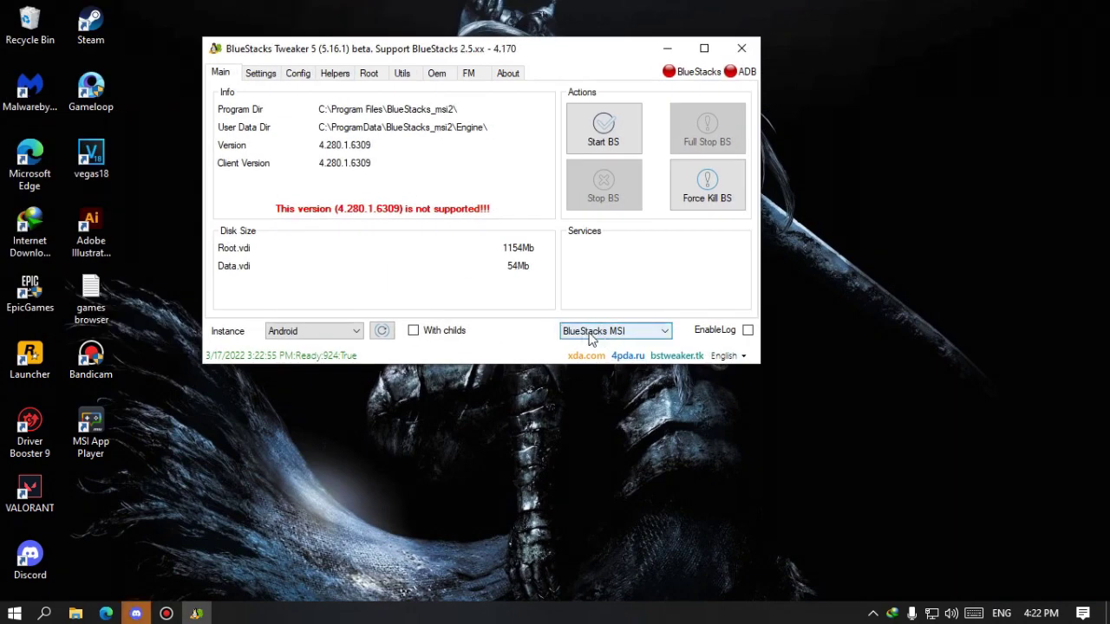
Keep BlueStacks MSI as the Tweaker's target and browse the device, resolution, helper and root tabs.
left_click(590, 333)
left_click(612, 344)
left_click(262, 74)
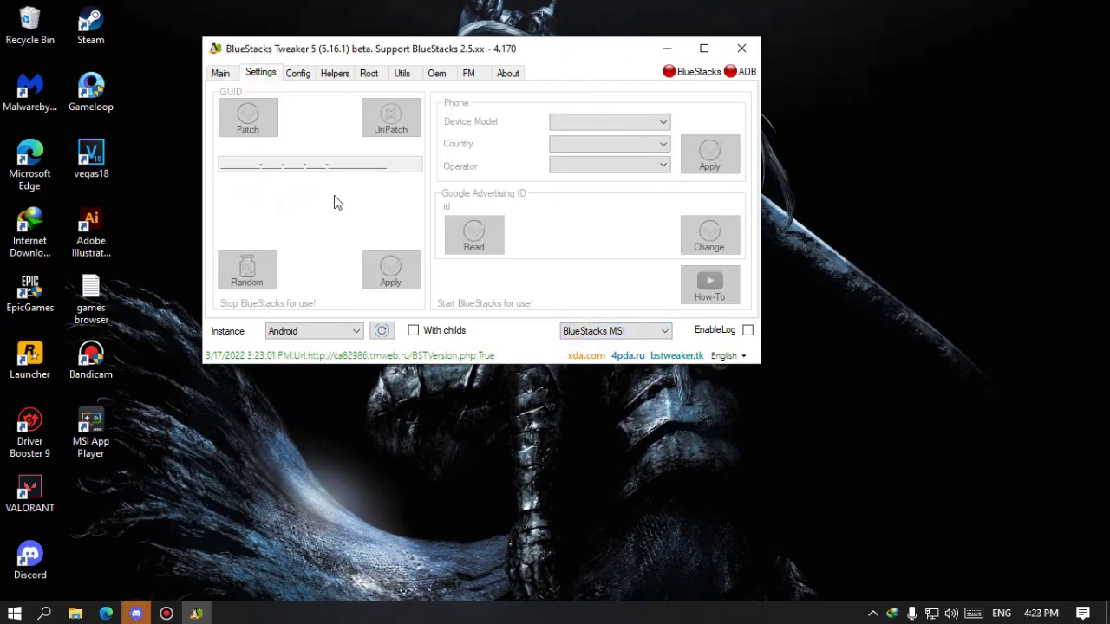
left_click(299, 74)
left_click(335, 74)
left_click(366, 75)
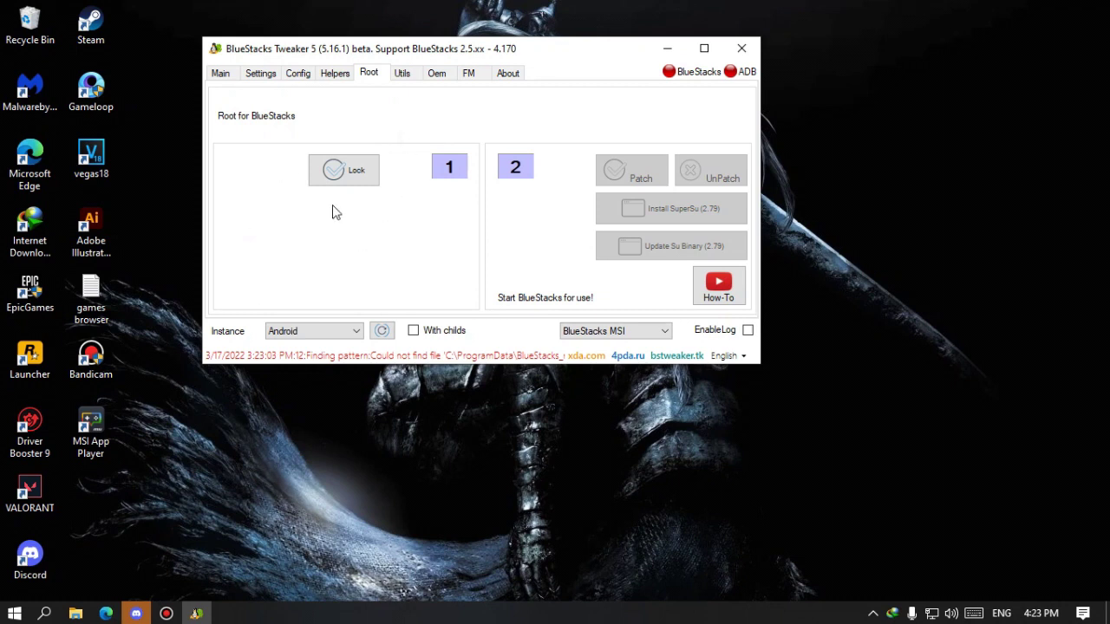
Review the utilities and OEM tabs, return to the Main overview, and start the emulator.
left_click(416, 74)
left_click(436, 77)
left_click(362, 77)
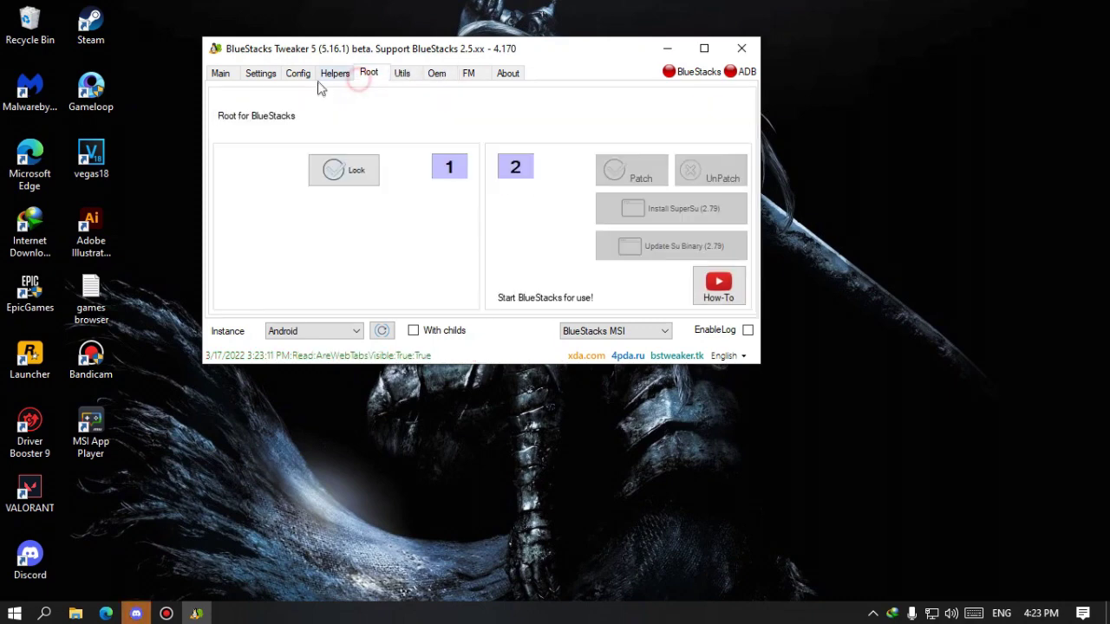
left_click(260, 75)
left_click(297, 74)
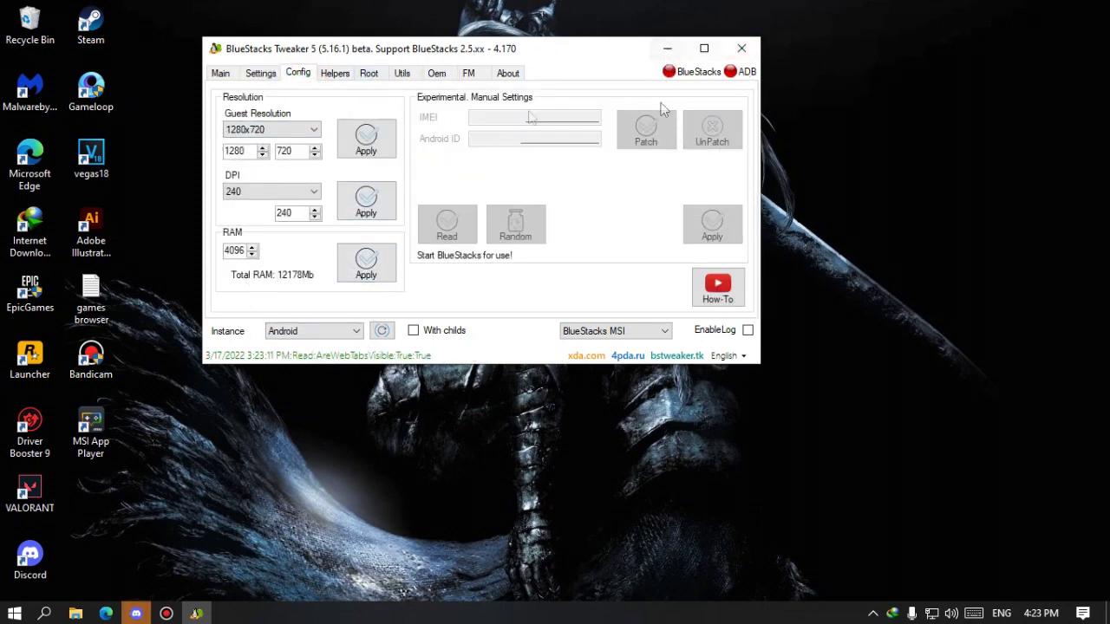
left_click(220, 73)
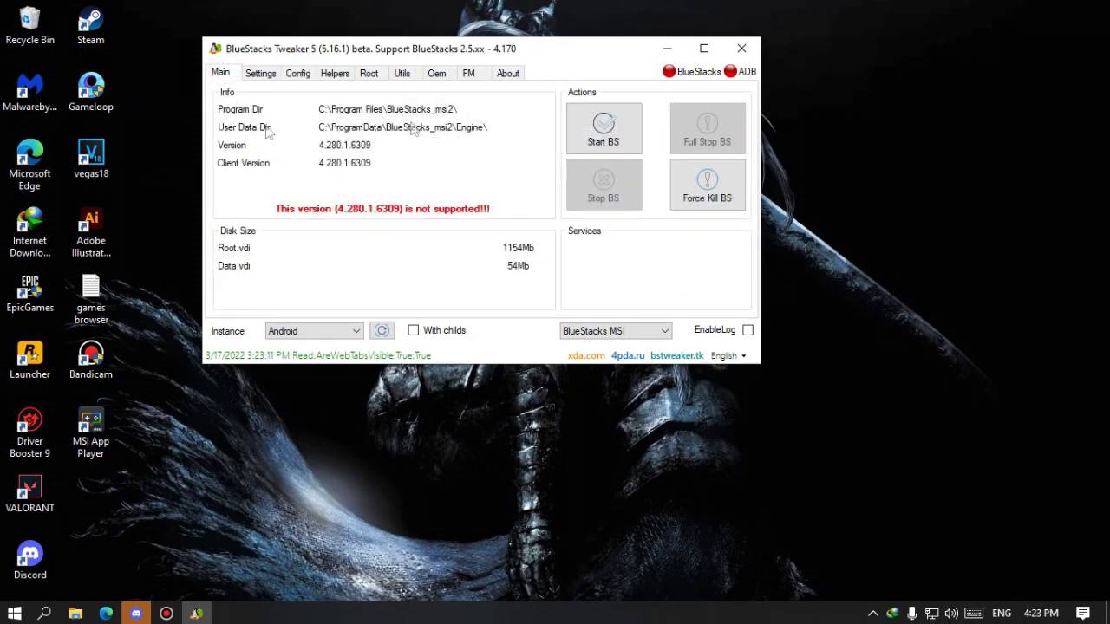
left_click(621, 144)
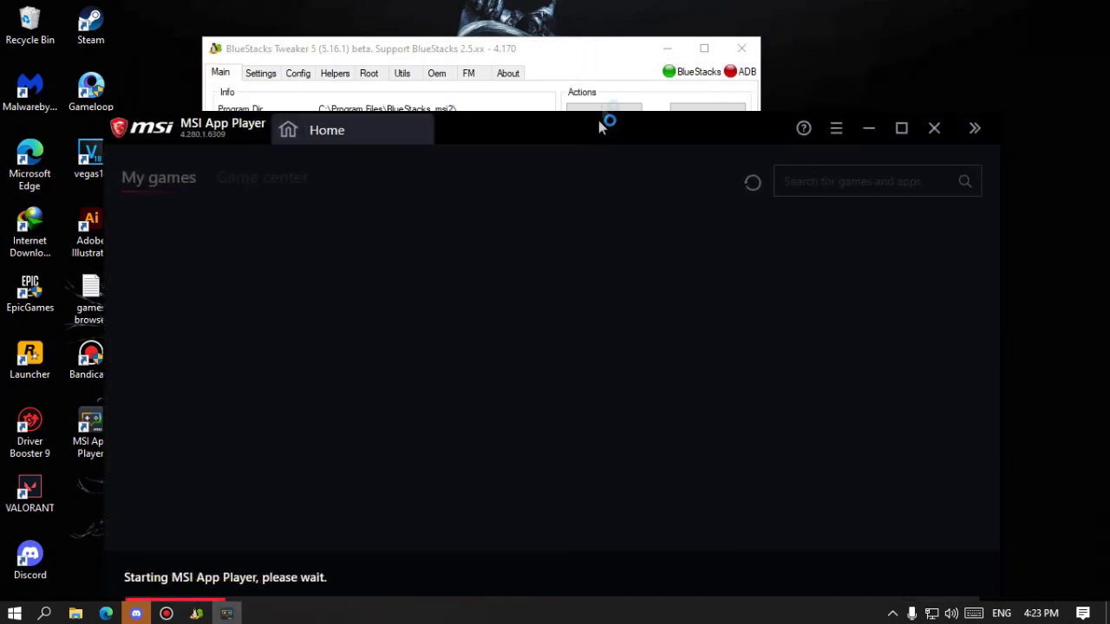
Minimize the Tweaker, postpone Google Play sign-in, and dismiss the three tour tips.
left_click(562, 49)
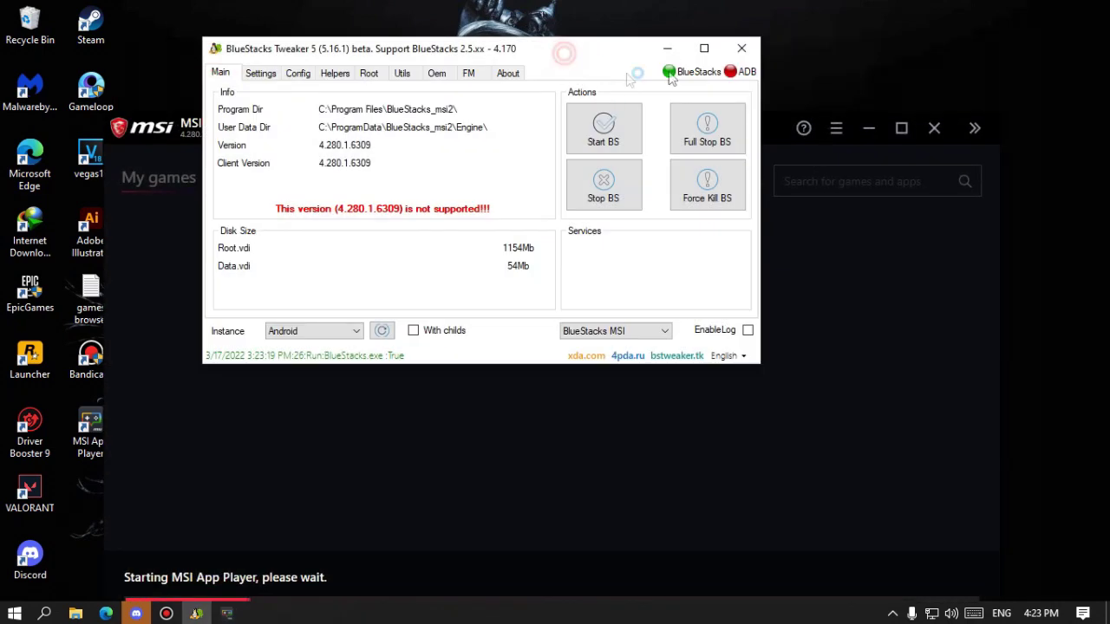
left_click(662, 48)
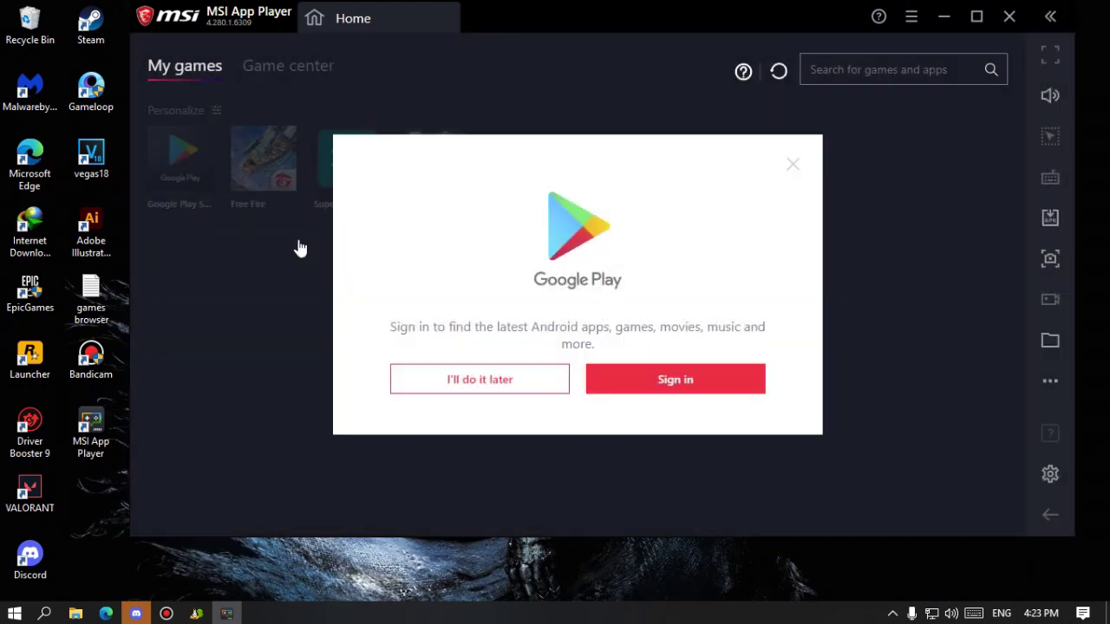
left_click(438, 397)
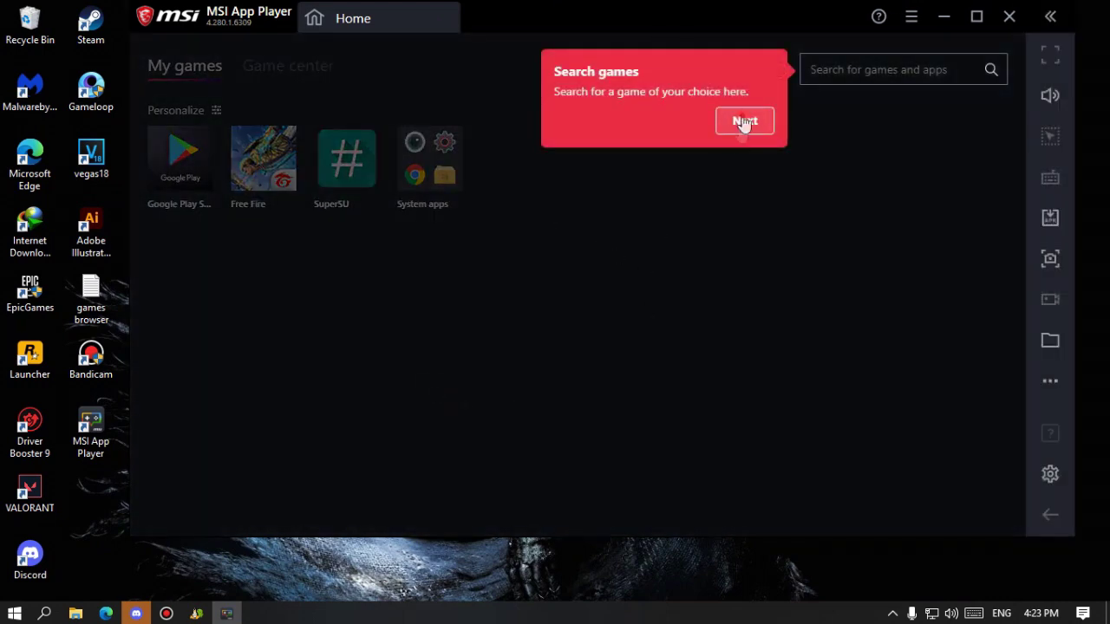
left_click(743, 120)
left_click(550, 136)
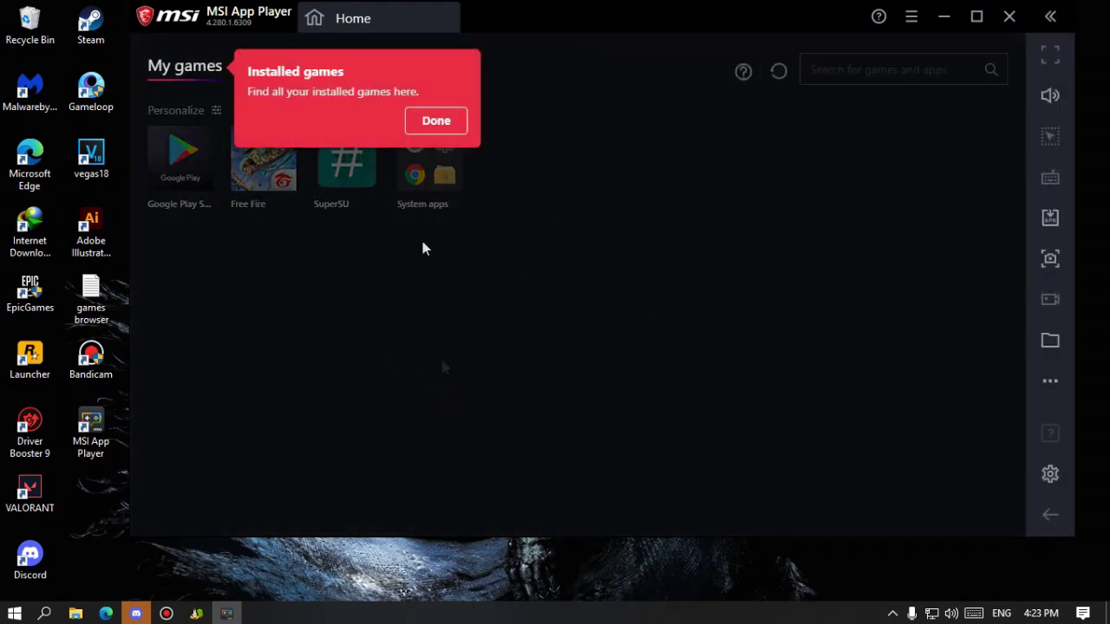
left_click(436, 120)
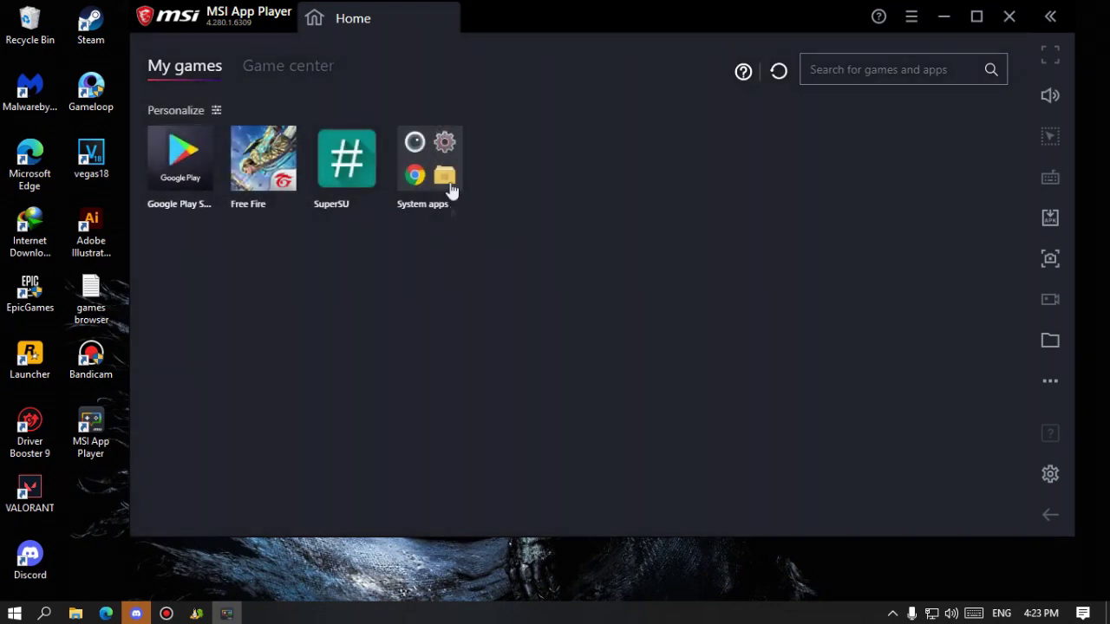
left_click(1050, 474)
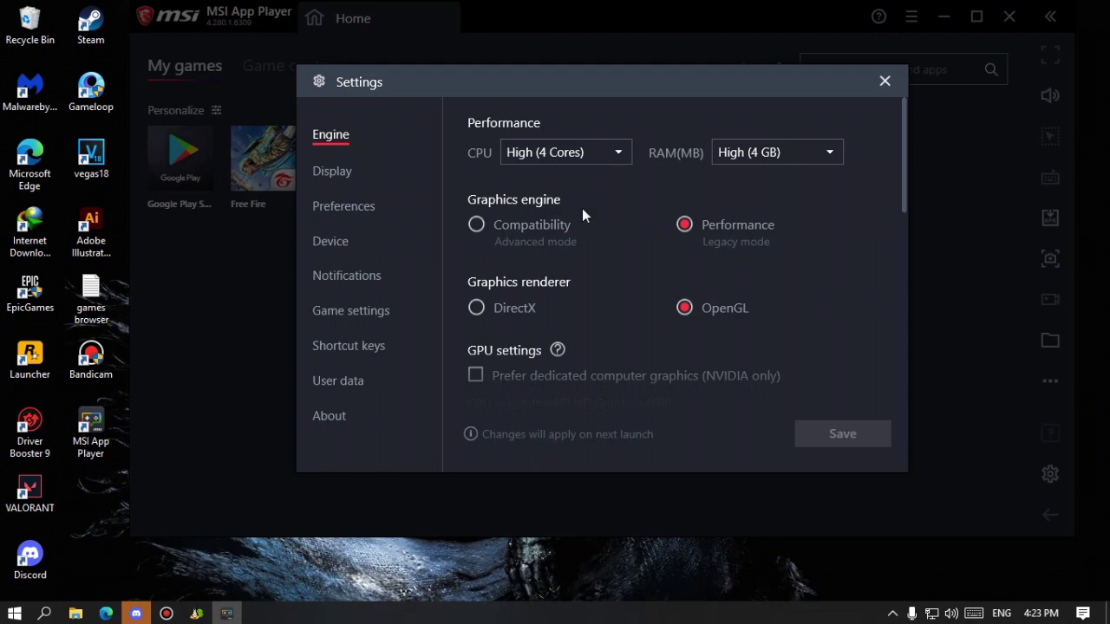
Set the engine CPU to Low (1 Core) and RAM to Low (1 GB).
left_click(599, 154)
left_click(572, 222)
left_click(570, 159)
left_click(667, 204)
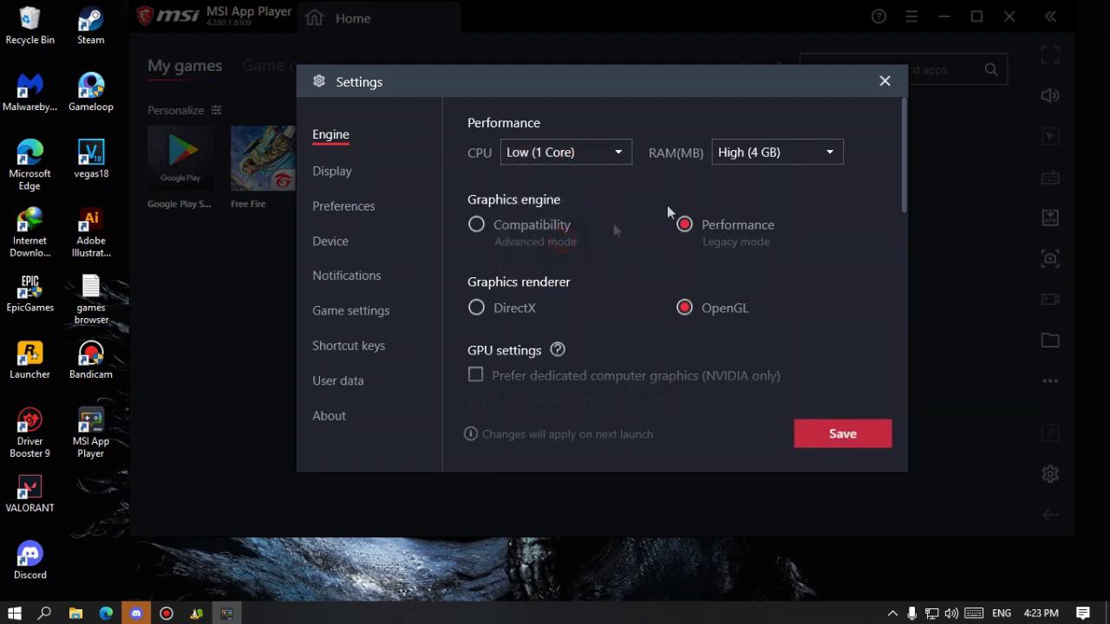
left_click(798, 152)
left_click(767, 236)
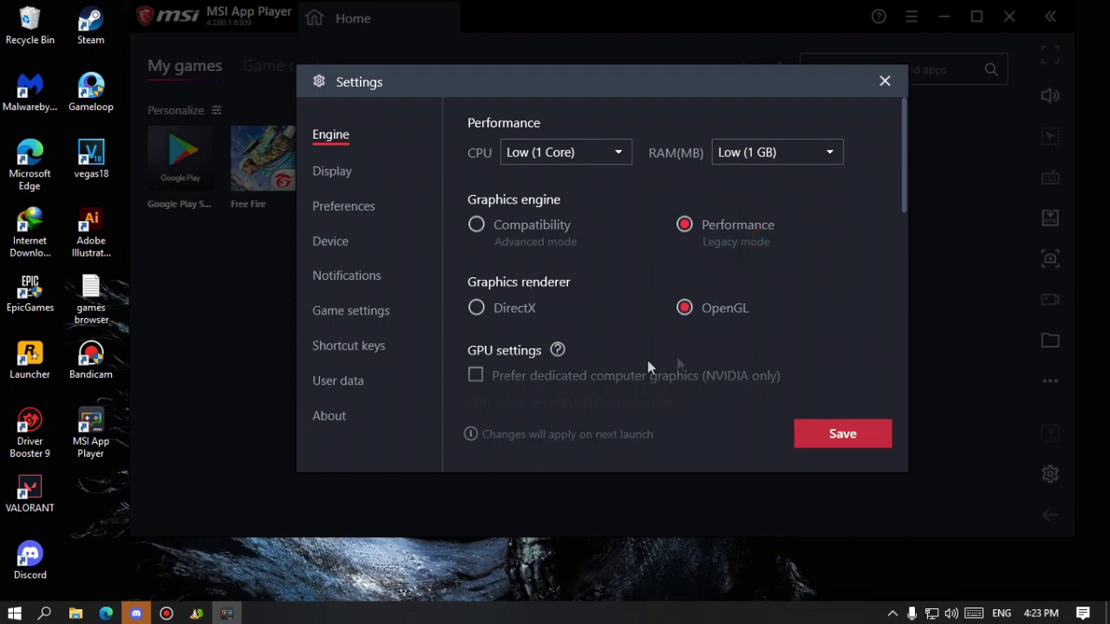
Enable high frame rates at 240 FPS, save, and restart the player.
scroll(704, 336, "down", 1)
scroll(725, 186, "up", 1)
scroll(542, 265, "down", 3)
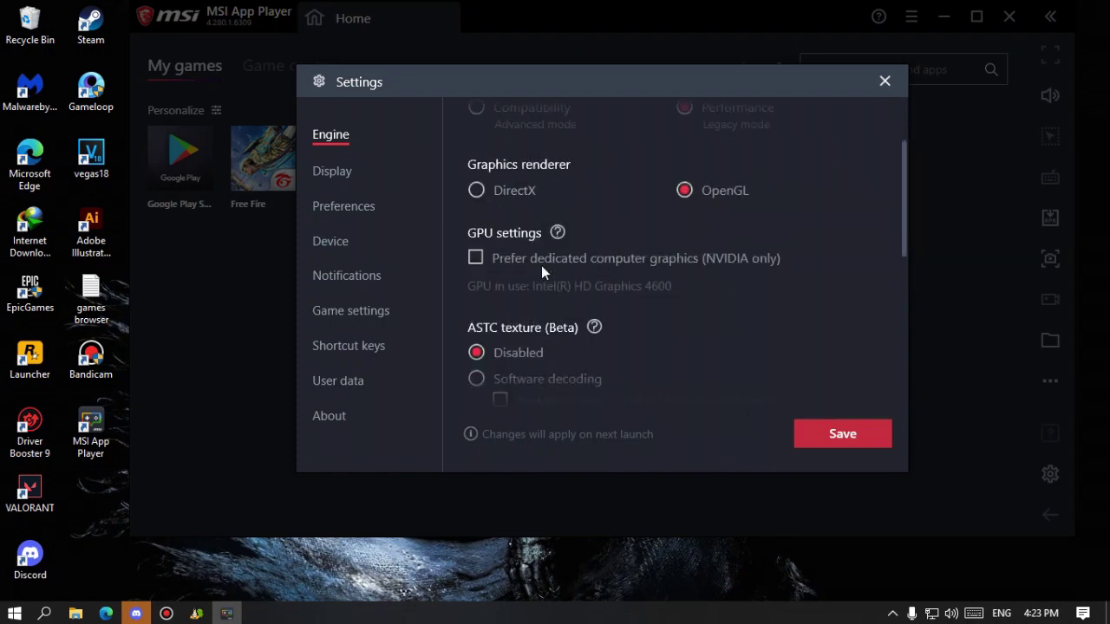
scroll(546, 293, "up", 3)
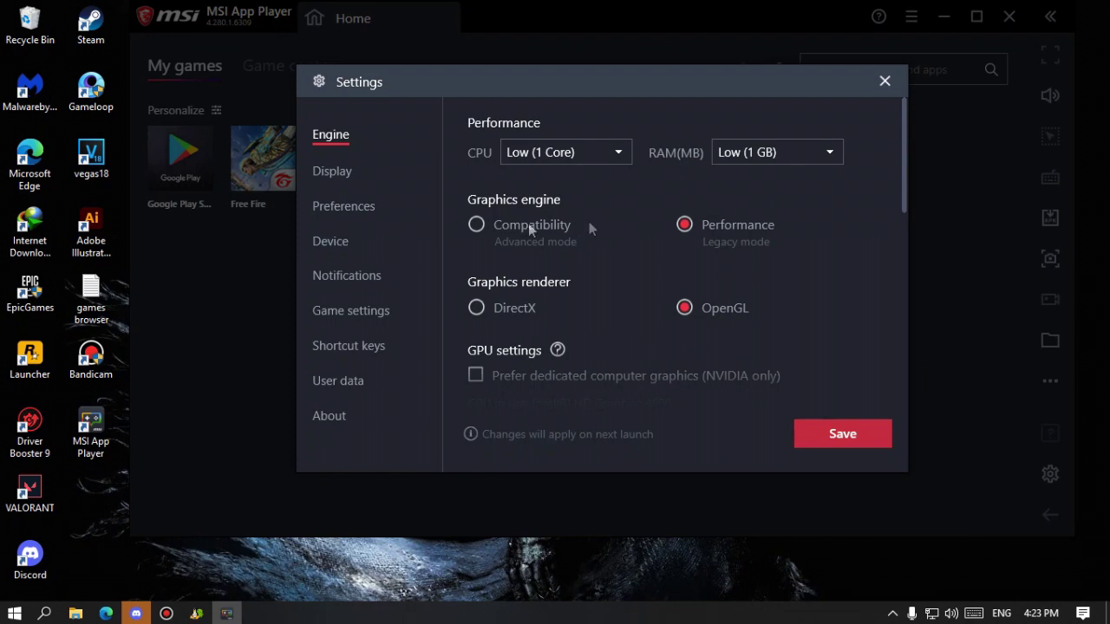
scroll(606, 325, "down", 5)
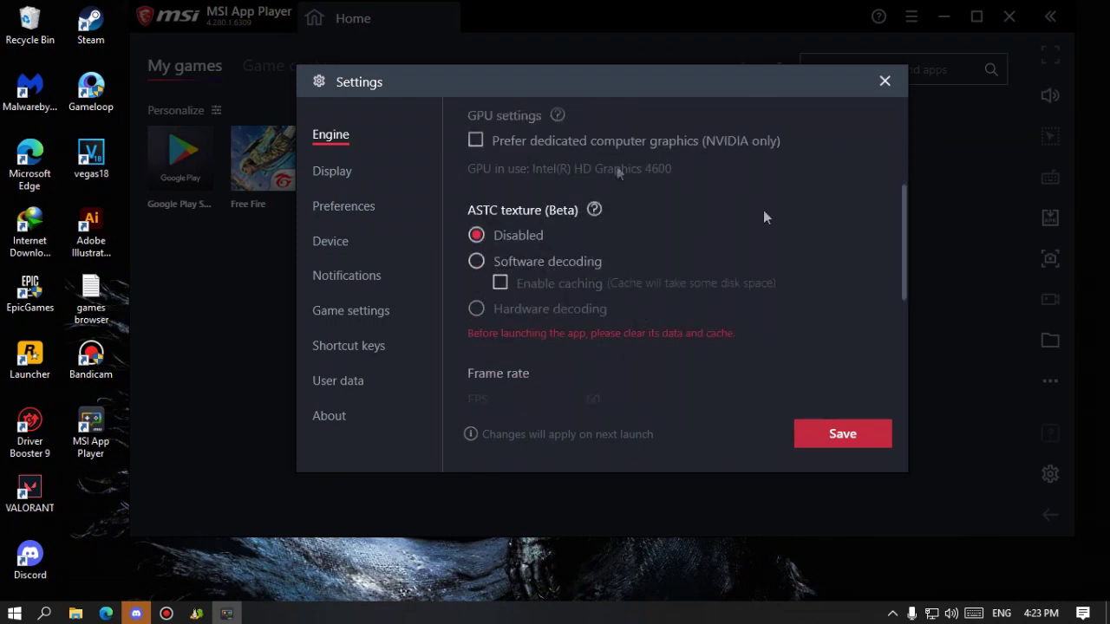
left_click(475, 303)
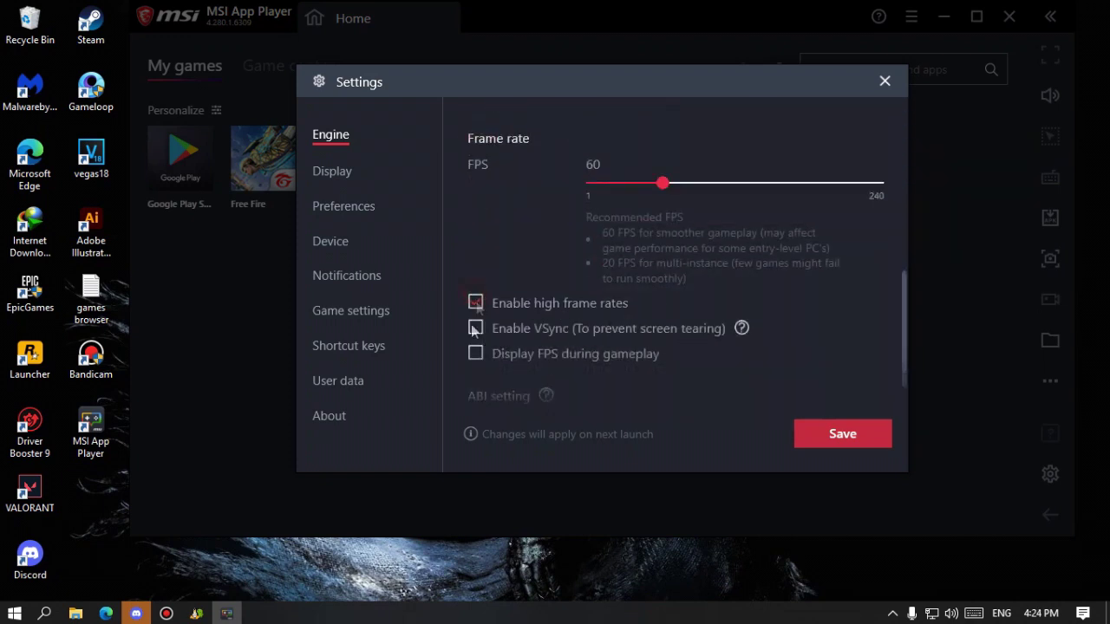
left_click_drag(686, 183, 962, 198)
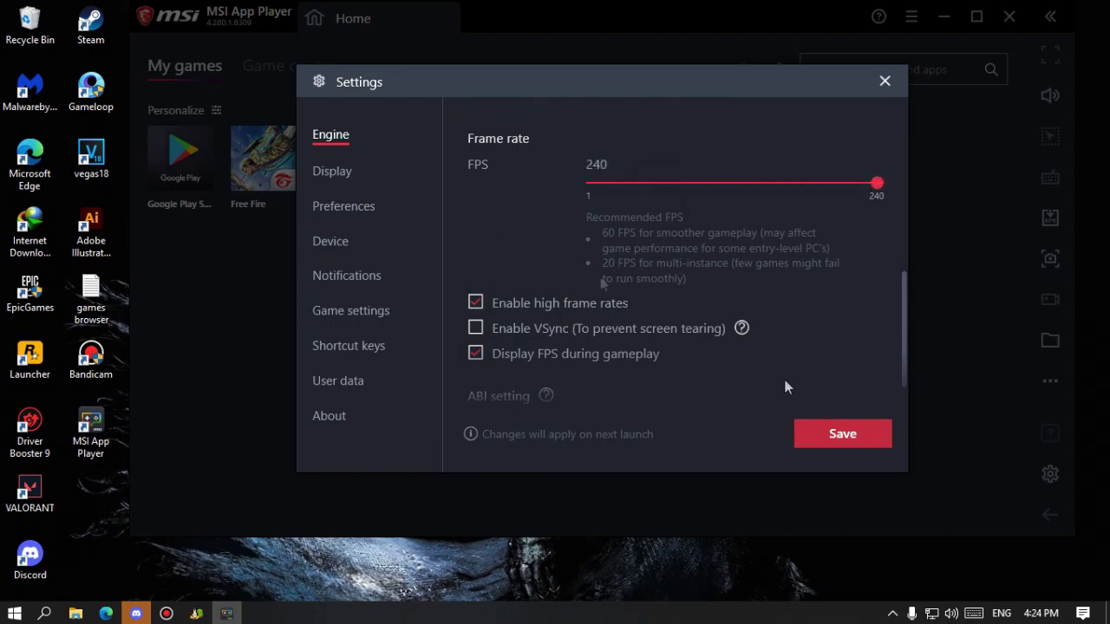
scroll(550, 354, "down", 1)
left_click(834, 431)
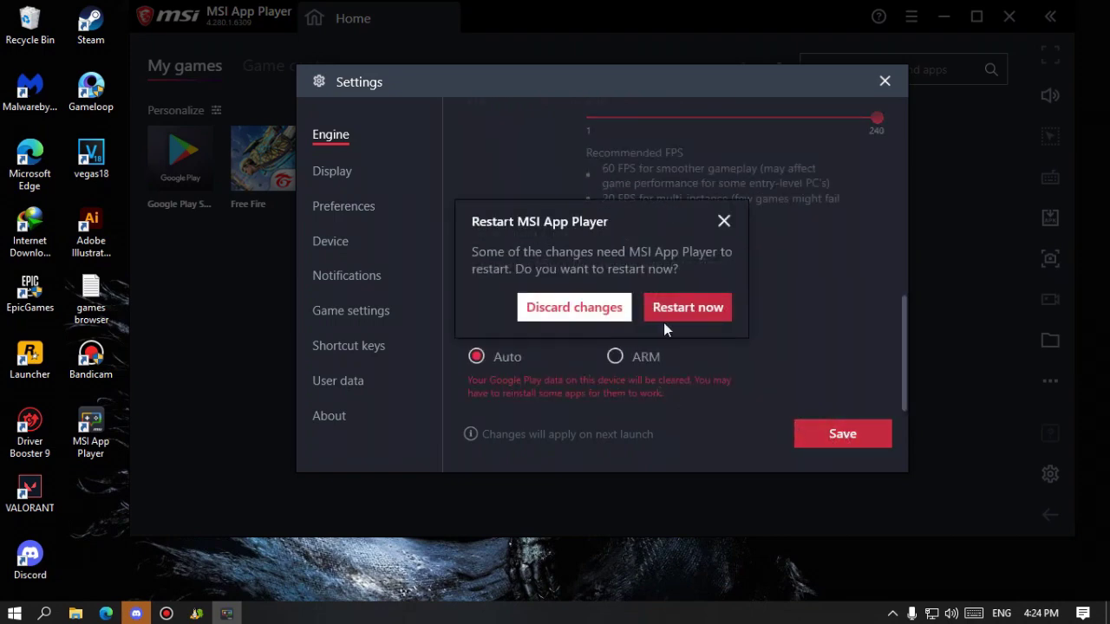
left_click(691, 307)
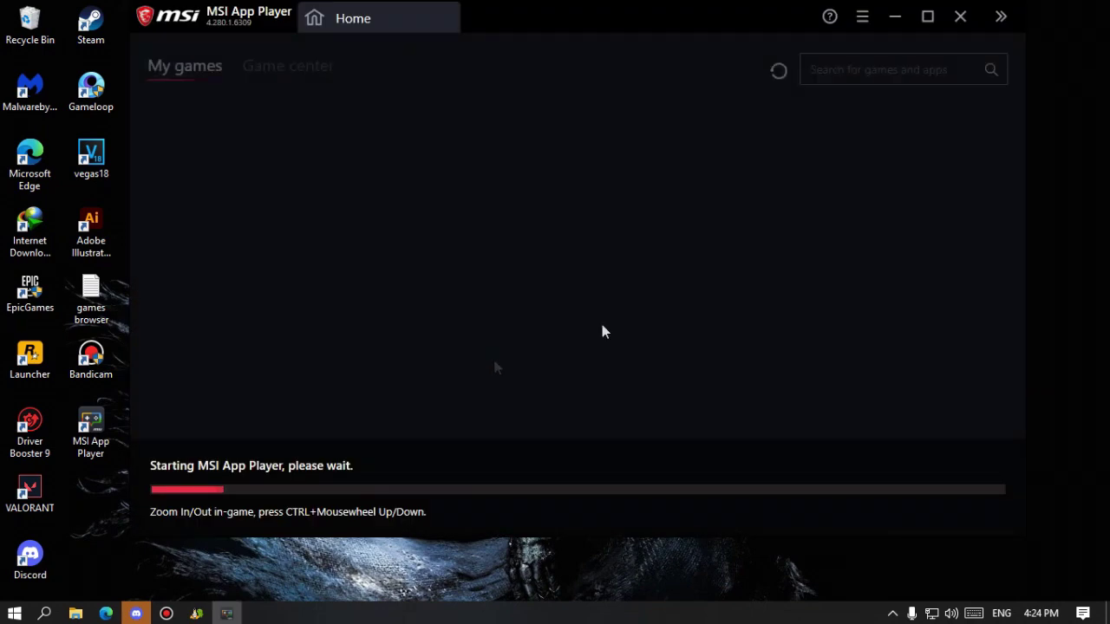
Switch the resolution mode to Custom in the Display settings.
left_click(862, 16)
left_click(755, 53)
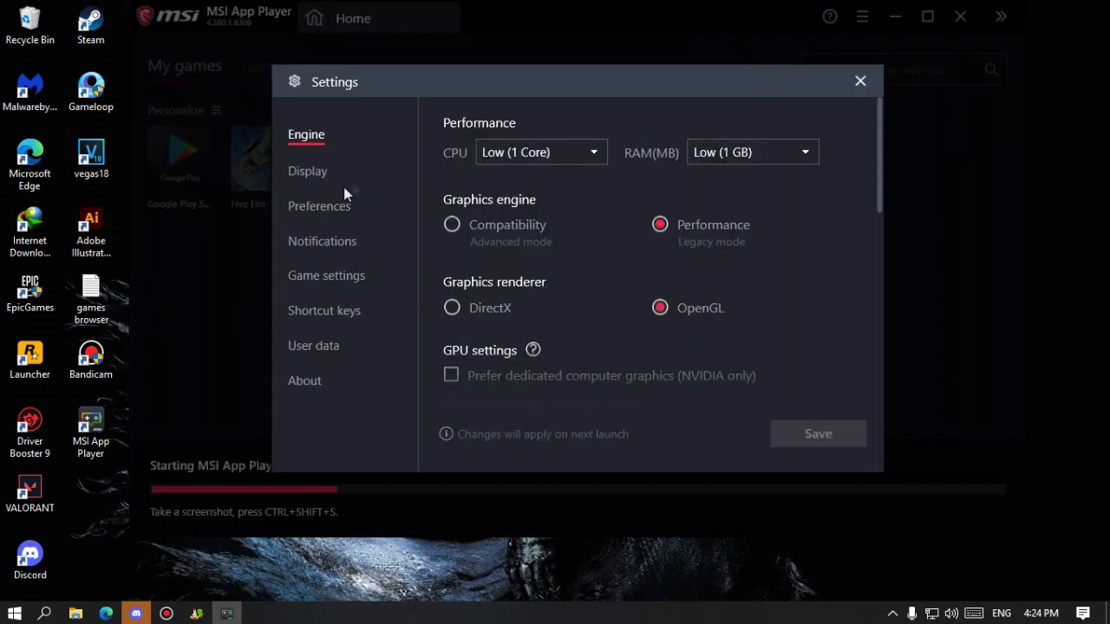
left_click(310, 172)
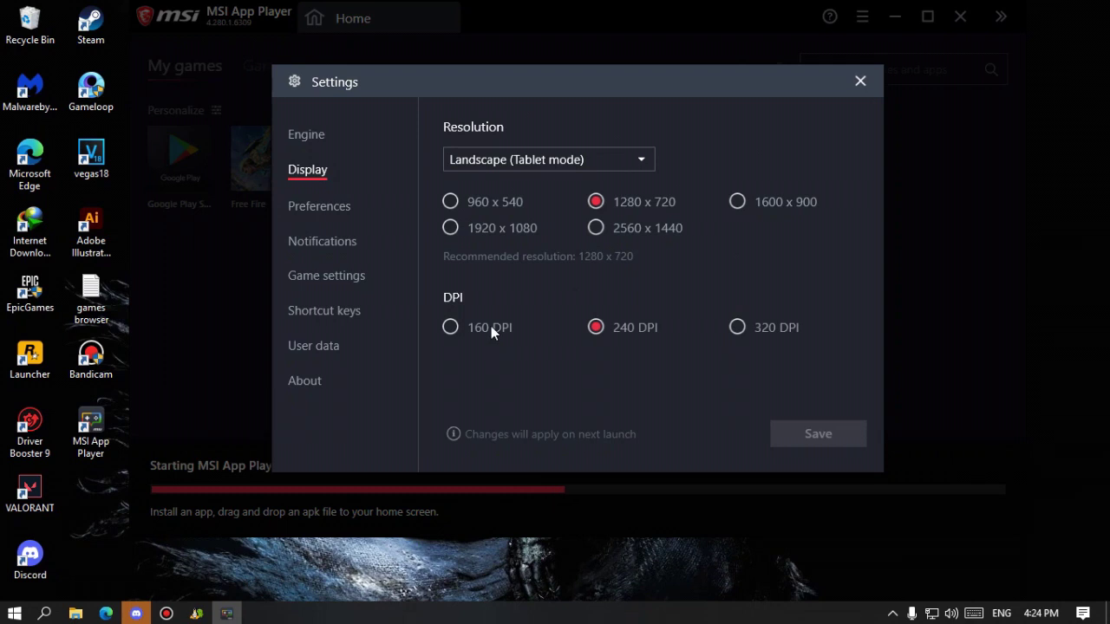
left_click(505, 160)
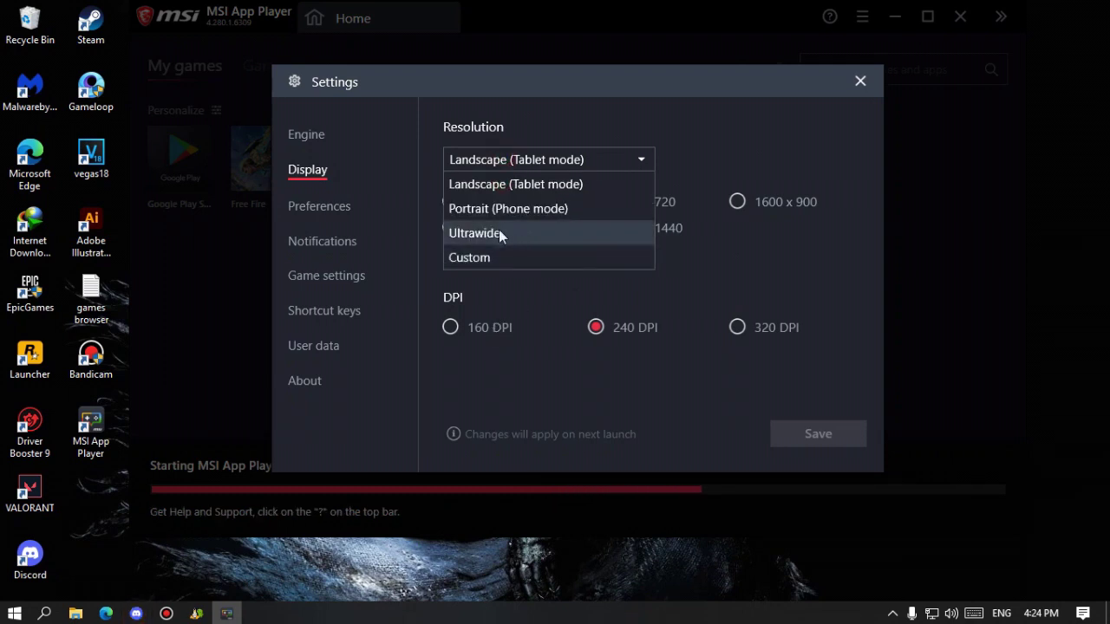
left_click(480, 259)
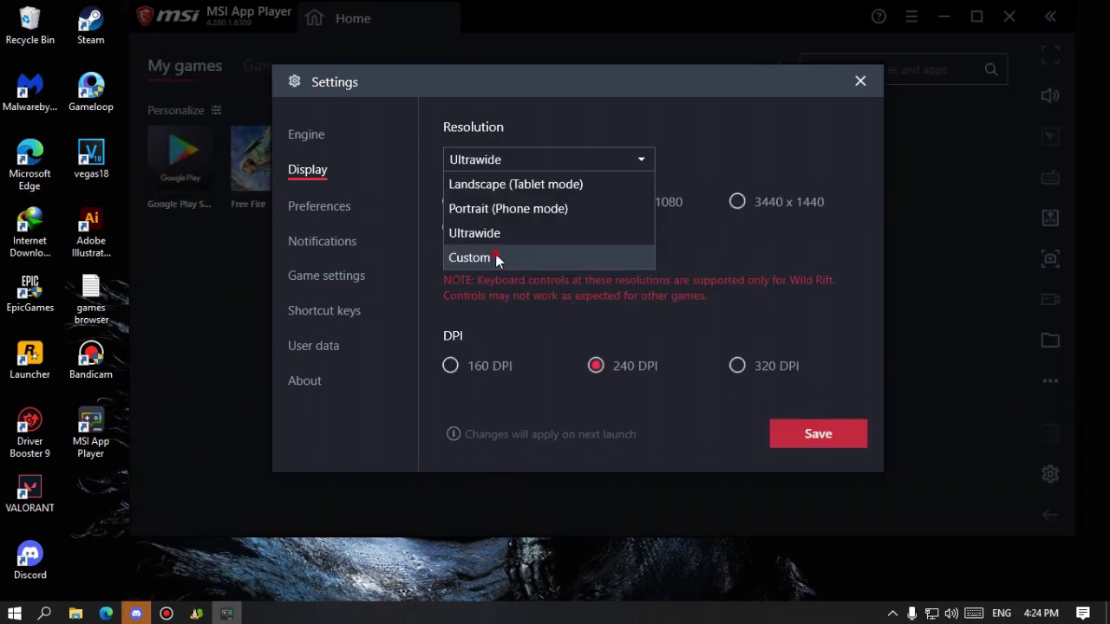
left_click(495, 258)
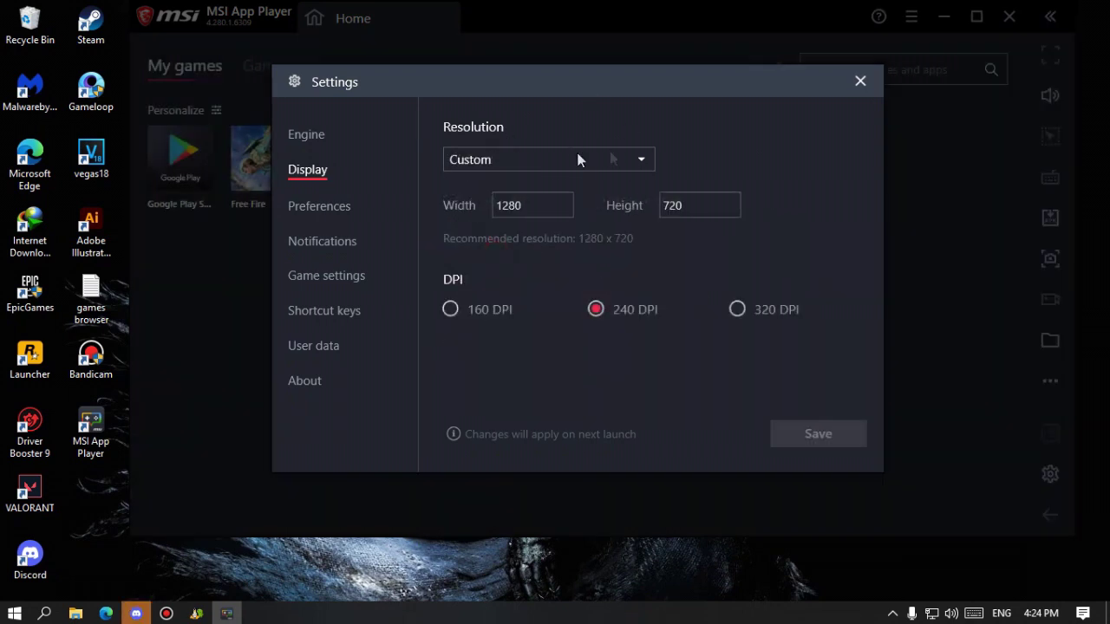
Enter width 800 and height 600, save, and restart the player.
left_click(552, 208)
left_click_drag(563, 206, 341, 201)
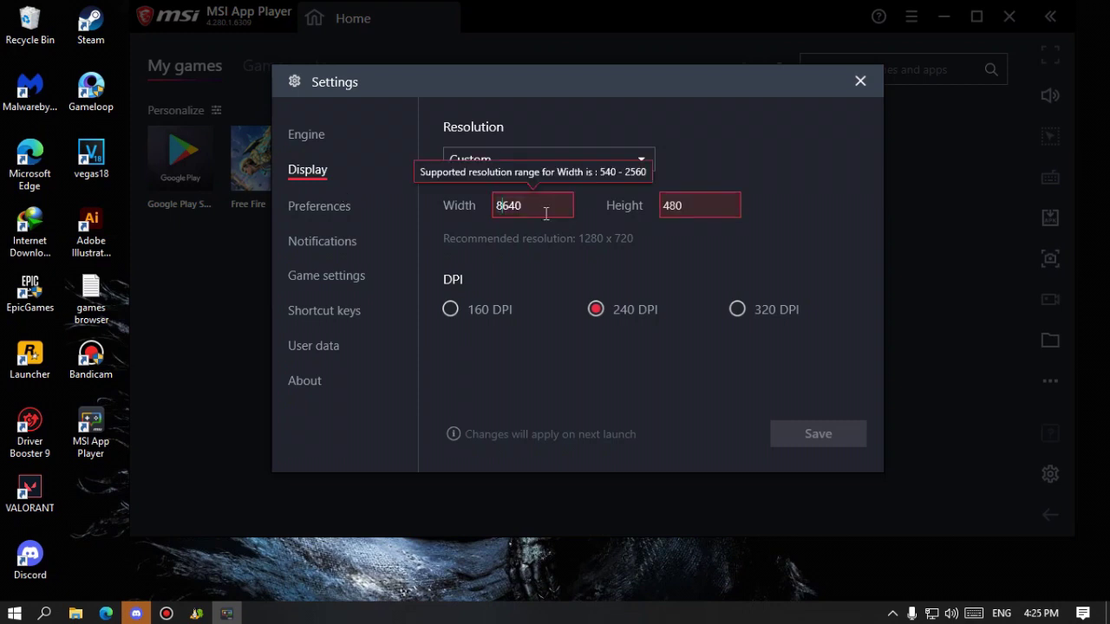
left_click_drag(545, 213, 308, 227)
type("800")
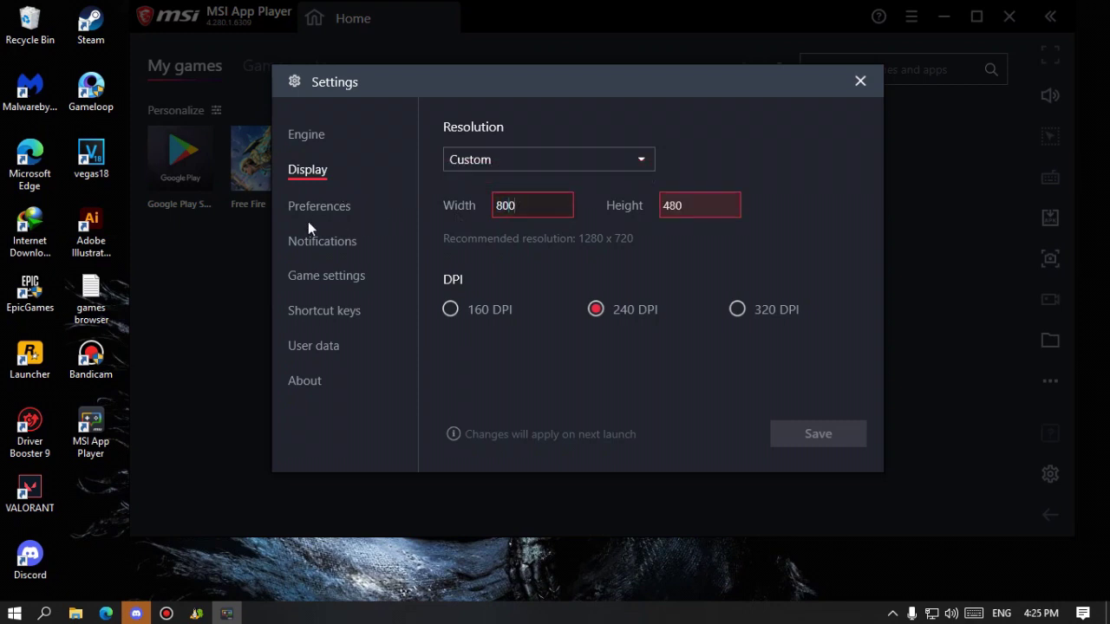
left_click(686, 206)
left_click_drag(730, 201, 517, 199)
type("600")
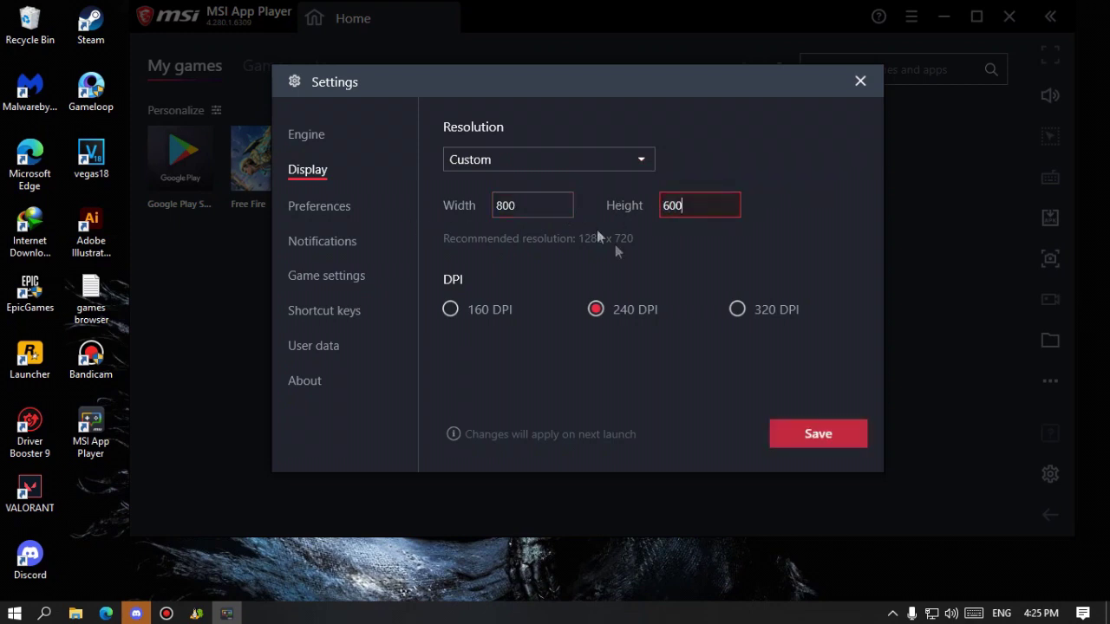
left_click(331, 208)
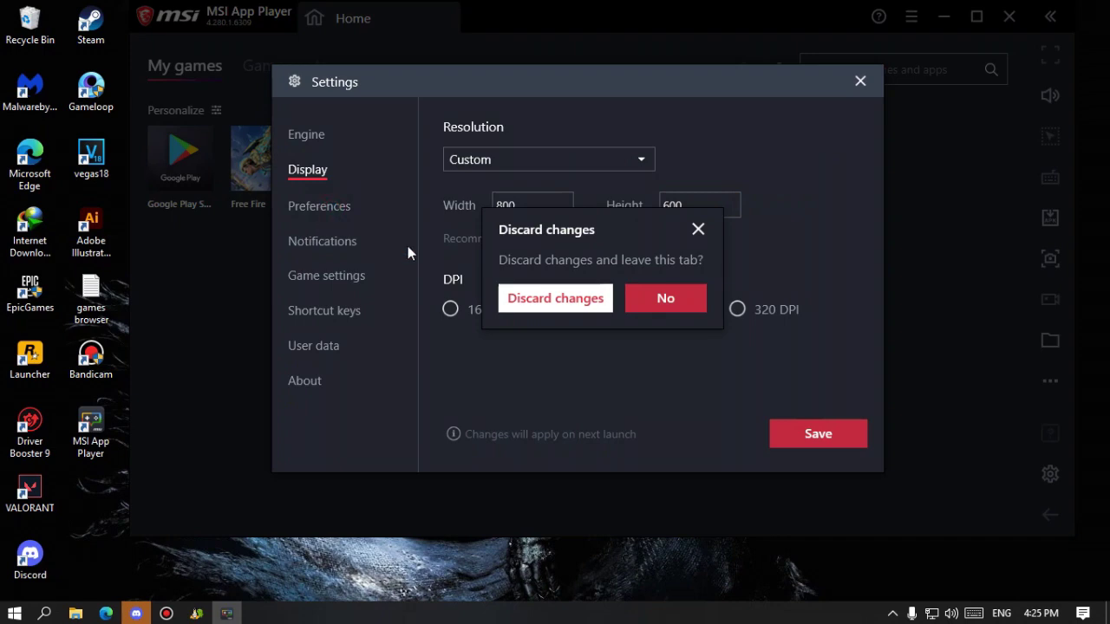
left_click(699, 226)
left_click(828, 438)
left_click(683, 308)
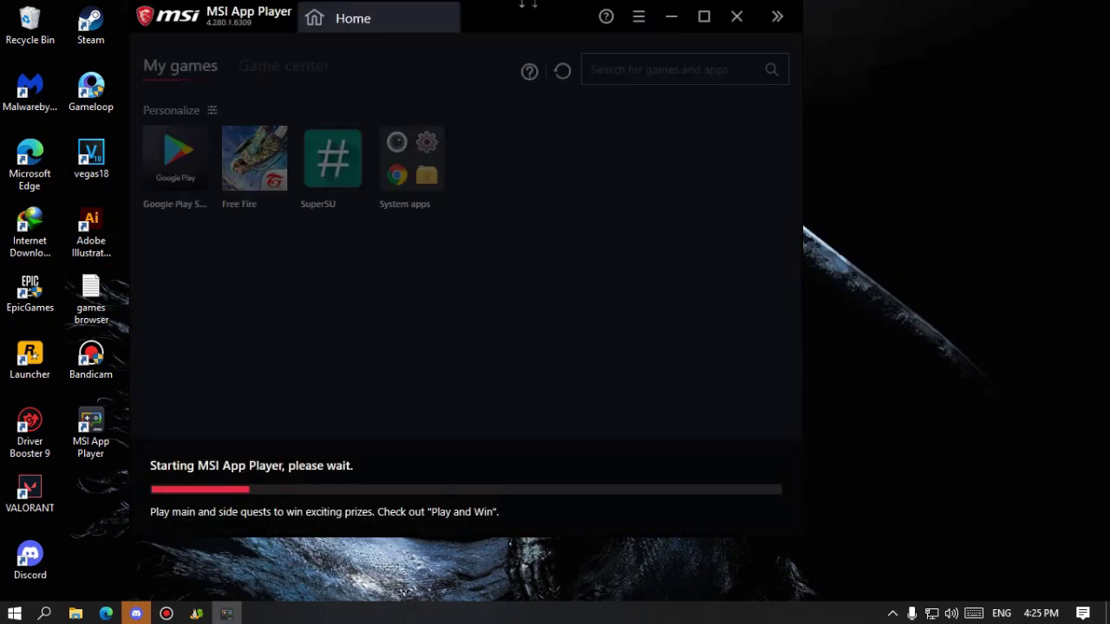
Center the player window and review the Preferences, Notifications, Game, Shortcut keys, User data and About pages.
left_click_drag(538, 17, 583, 32)
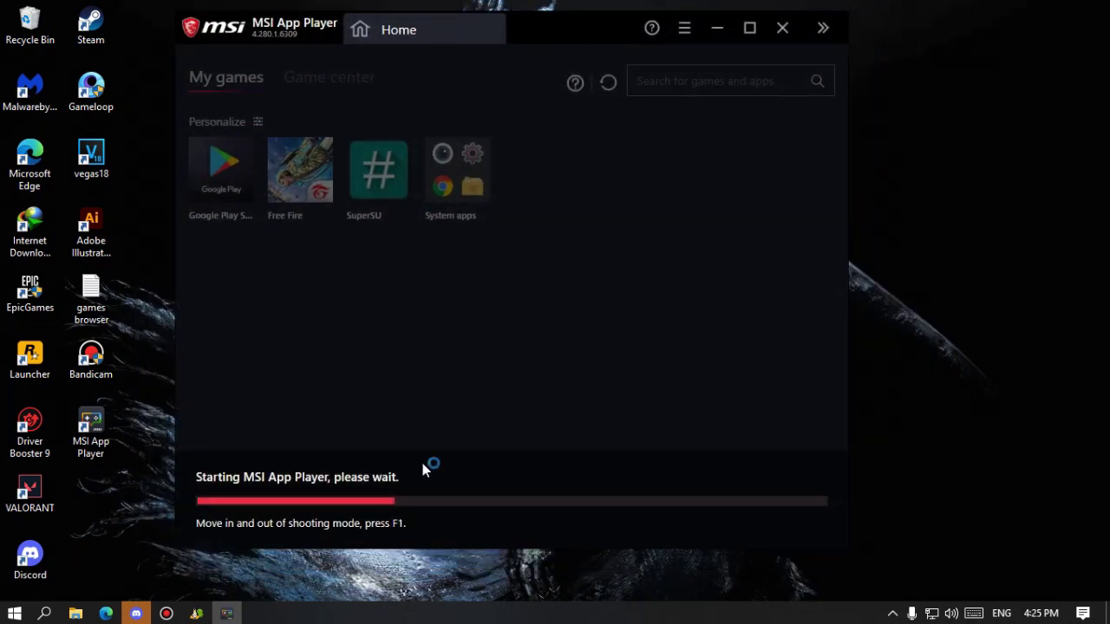
left_click(685, 30)
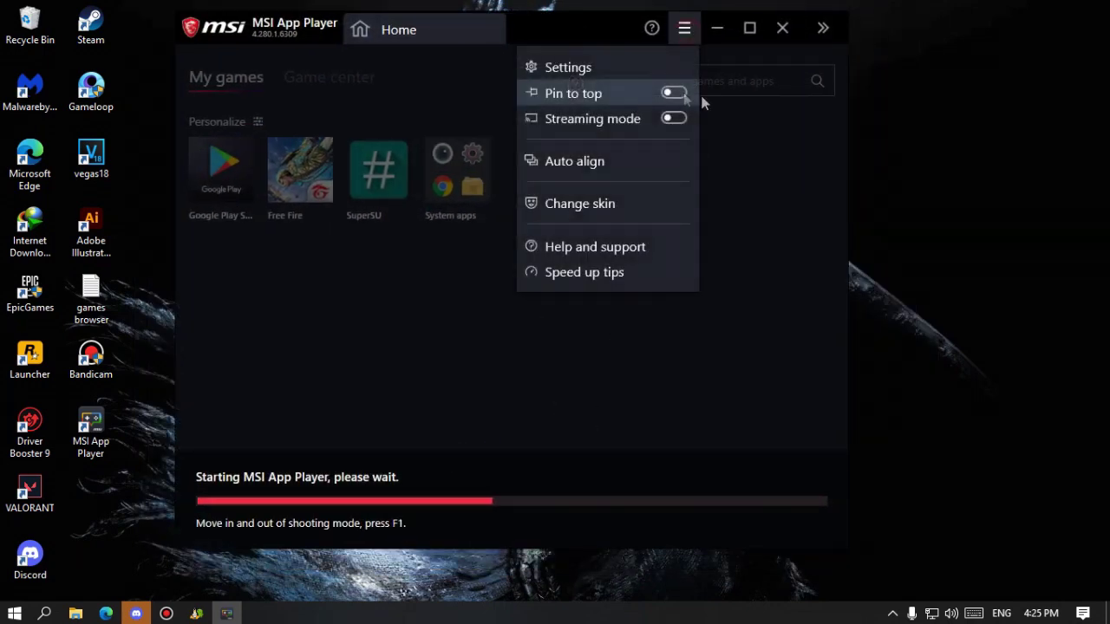
left_click(569, 69)
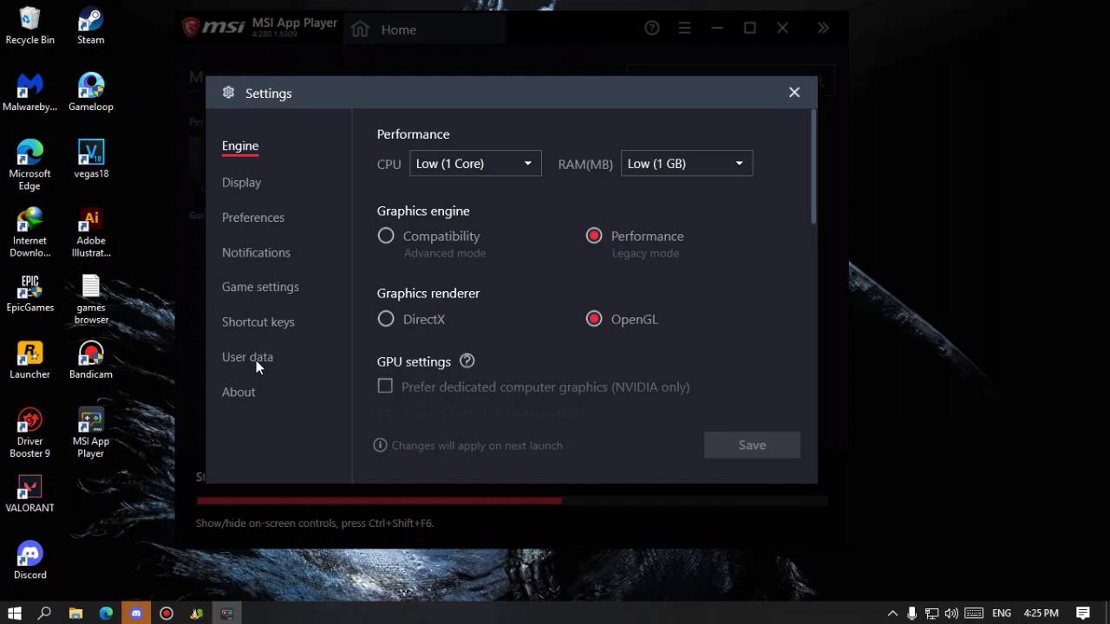
left_click(254, 218)
left_click(263, 251)
left_click(269, 289)
left_click(262, 319)
left_click(254, 358)
left_click(243, 395)
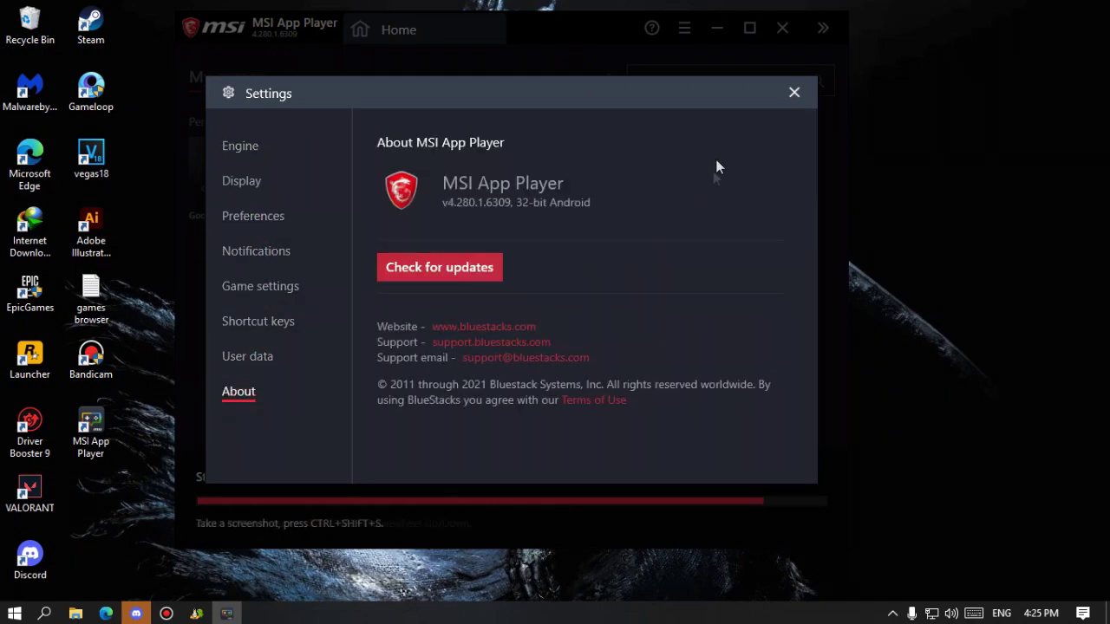
left_click(795, 93)
Switch the device profile to Asus ROG 2, save it, and close settings.
left_click(733, 28)
left_click(686, 69)
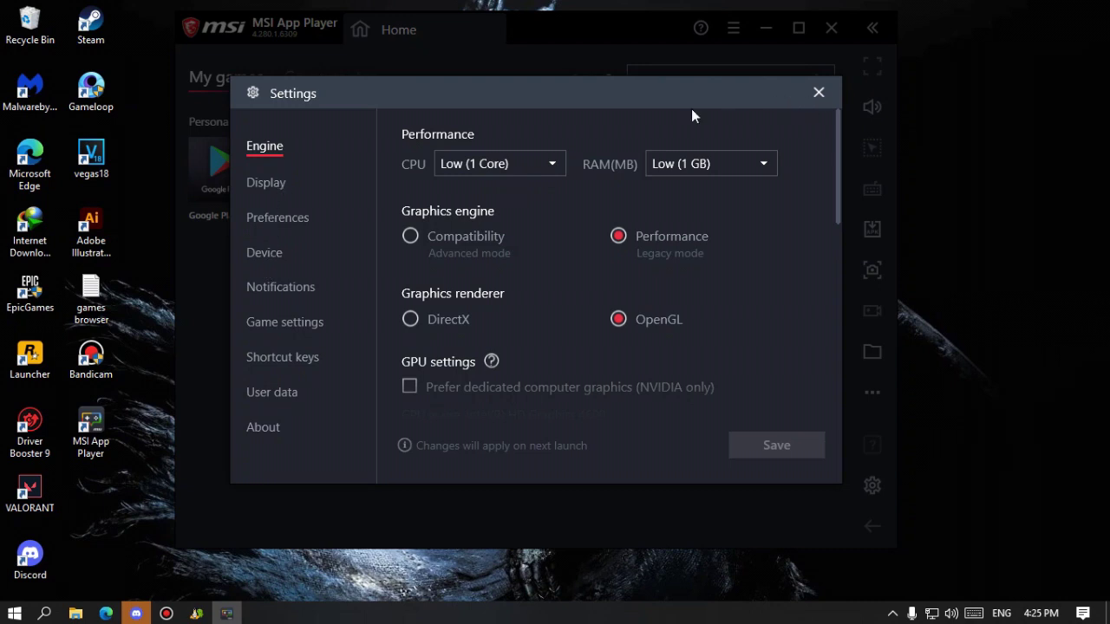
left_click(265, 250)
left_click(595, 278)
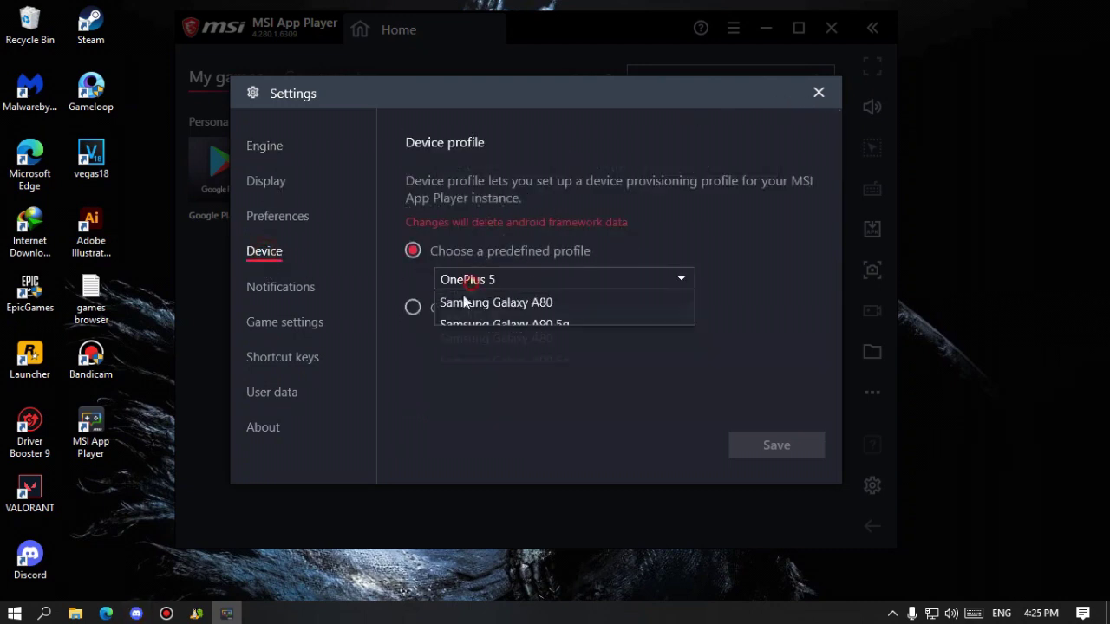
left_click(470, 301)
left_click(776, 445)
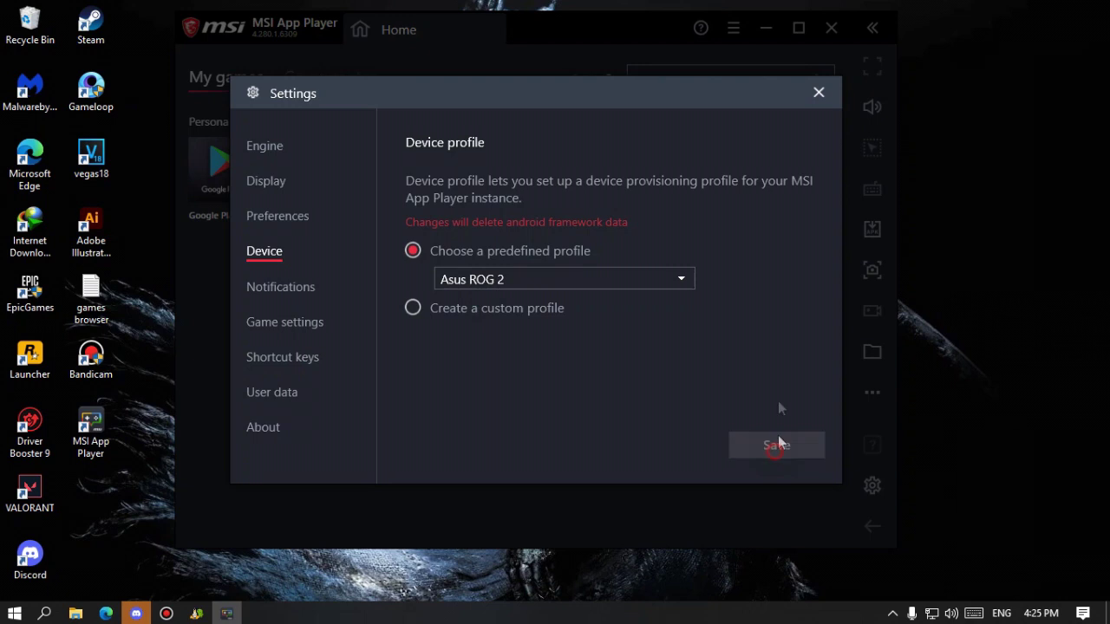
left_click(826, 102)
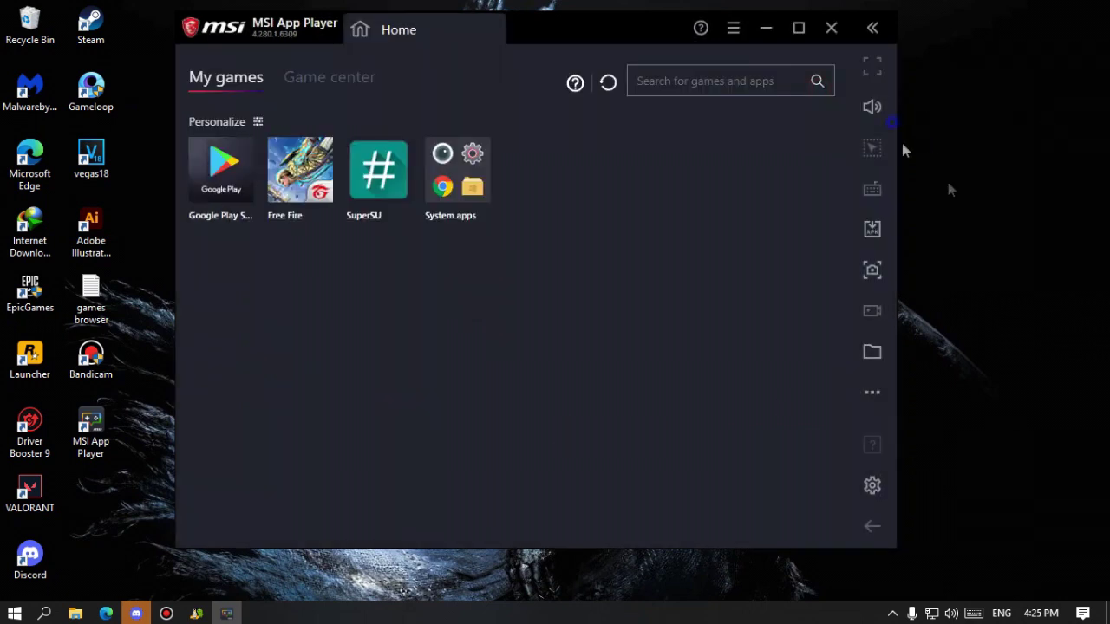
right_click(947, 128)
Set the Windows display resolution to 800 × 600, keep it, and restore the emulator window.
left_click(977, 305)
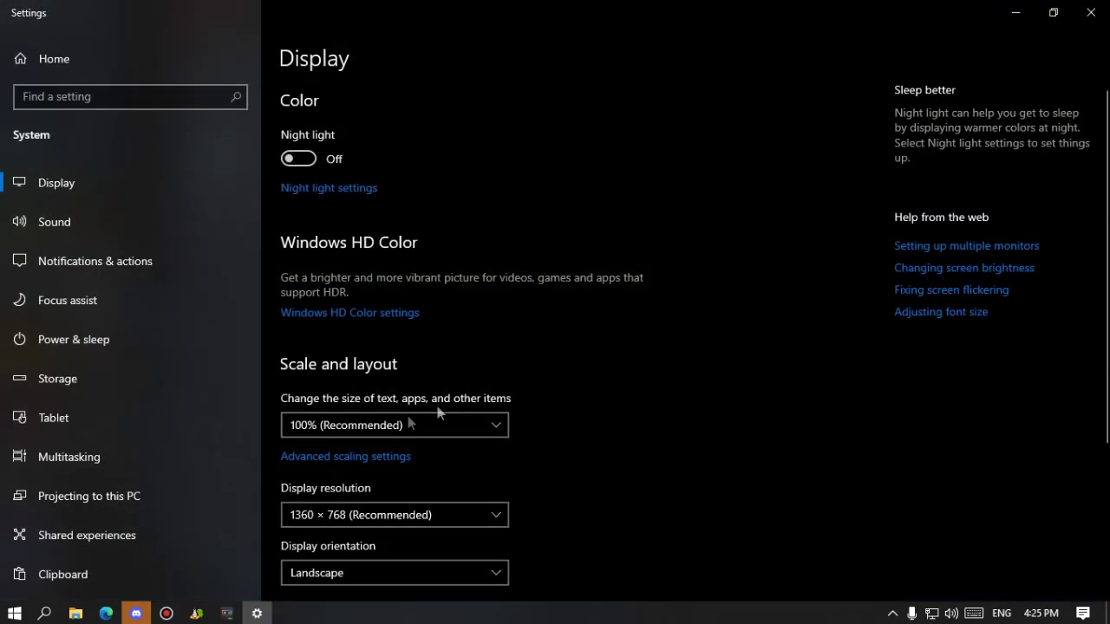
scroll(416, 382, "down", 3)
left_click(360, 265)
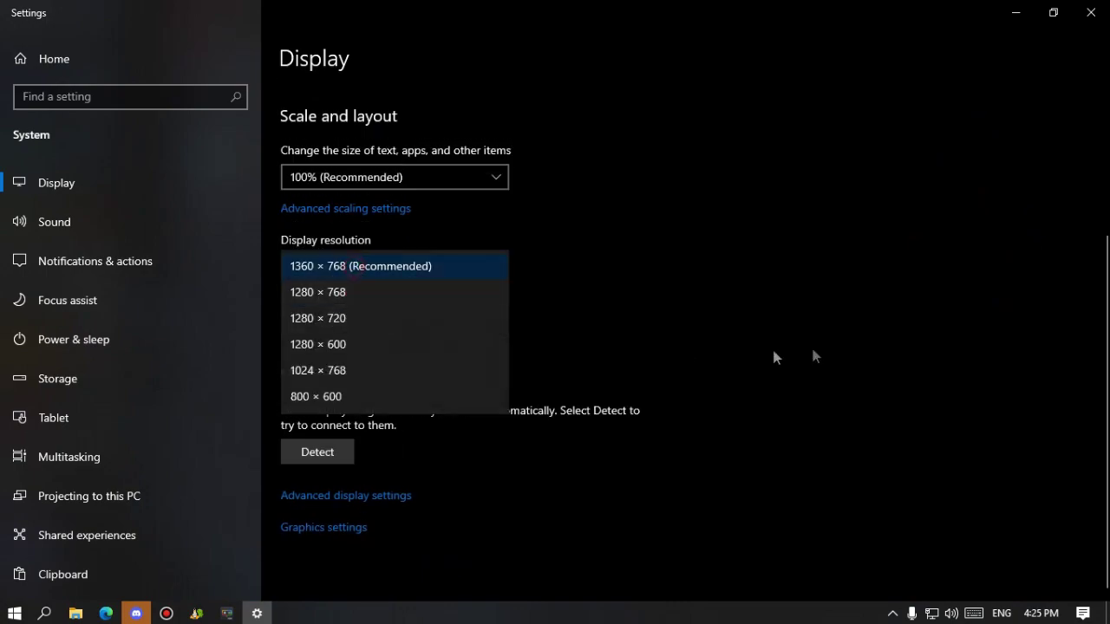
left_click(321, 397)
left_click(815, 340)
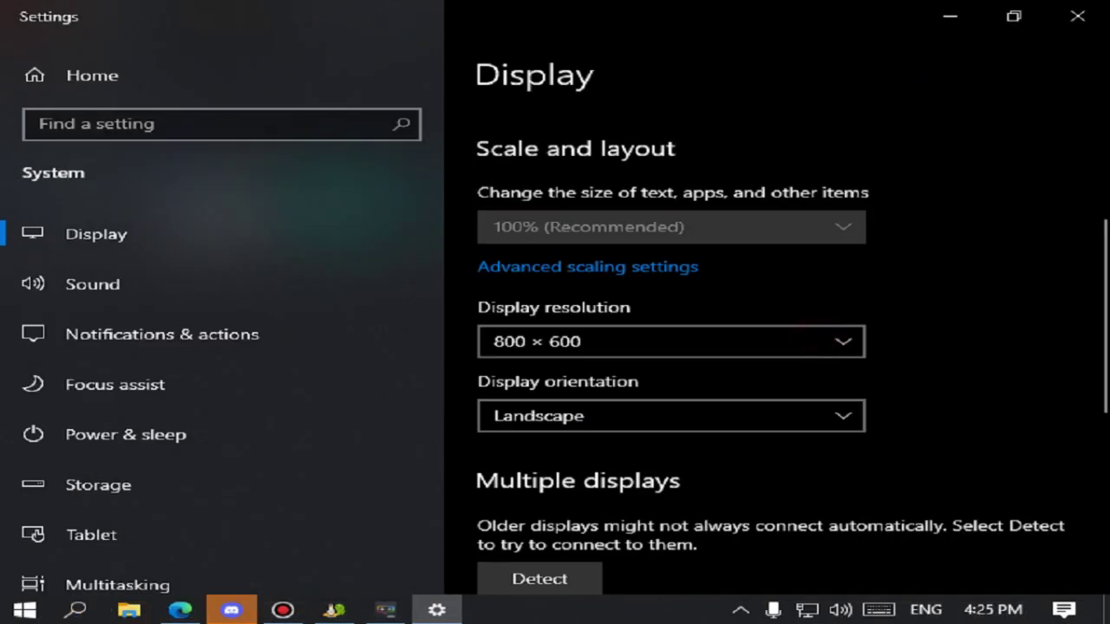
left_click(951, 16)
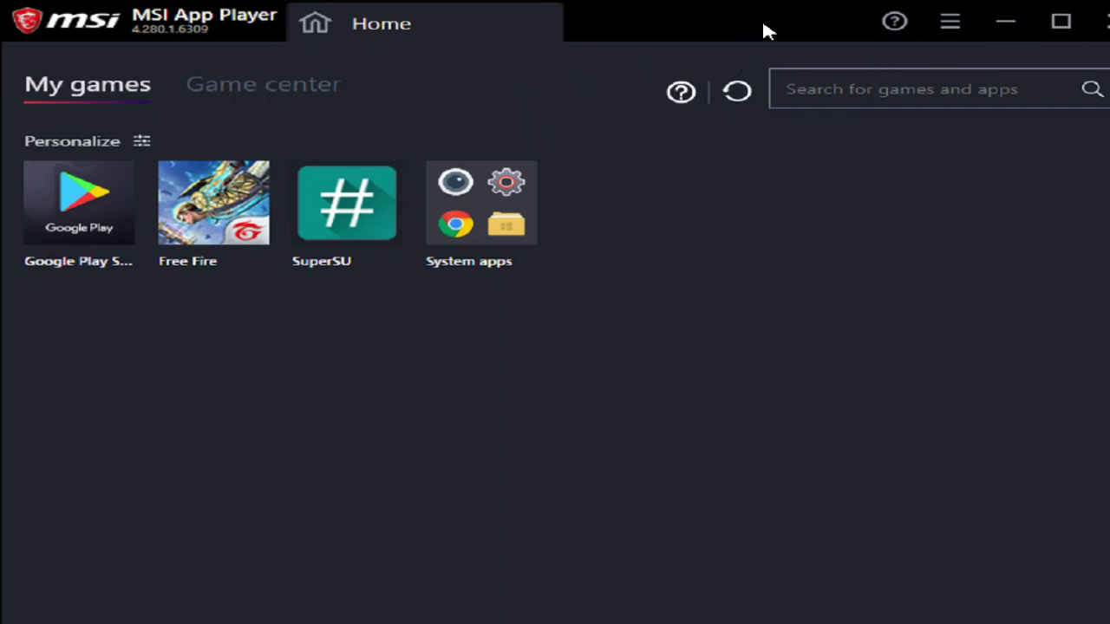
left_click(1057, 26)
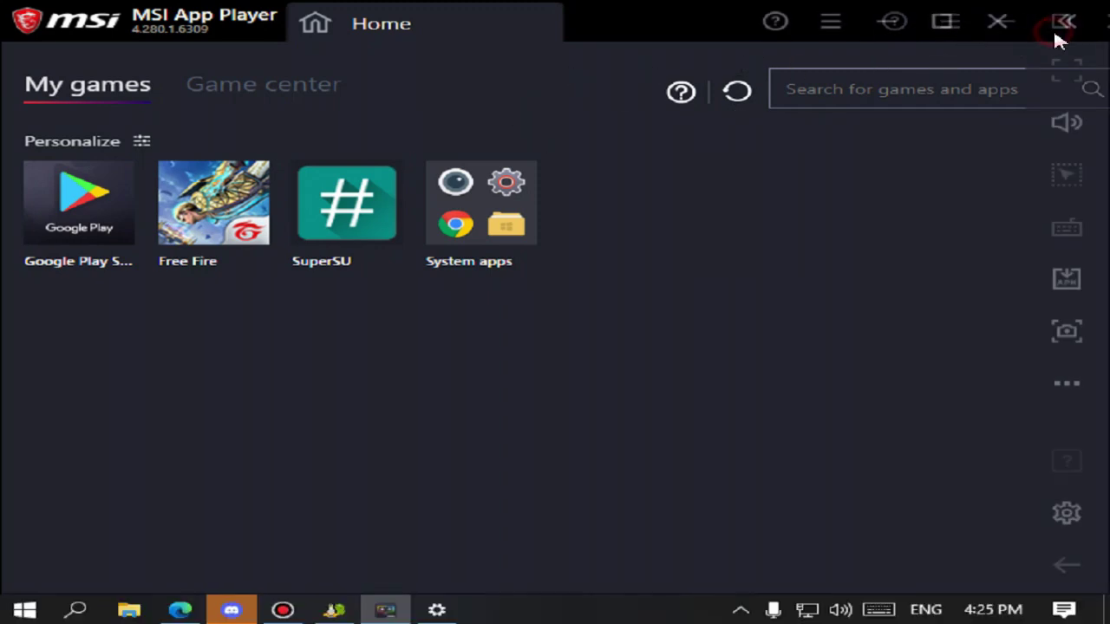
Launch Free Fire, confirm the access notice, and allow photo access.
left_click(213, 204)
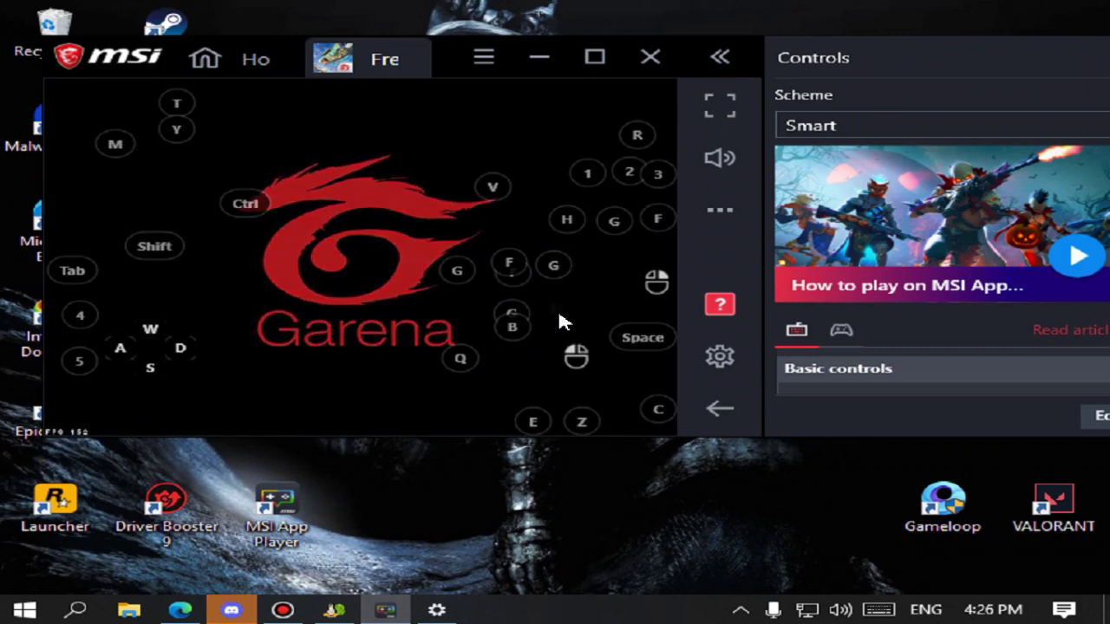
left_click(488, 310)
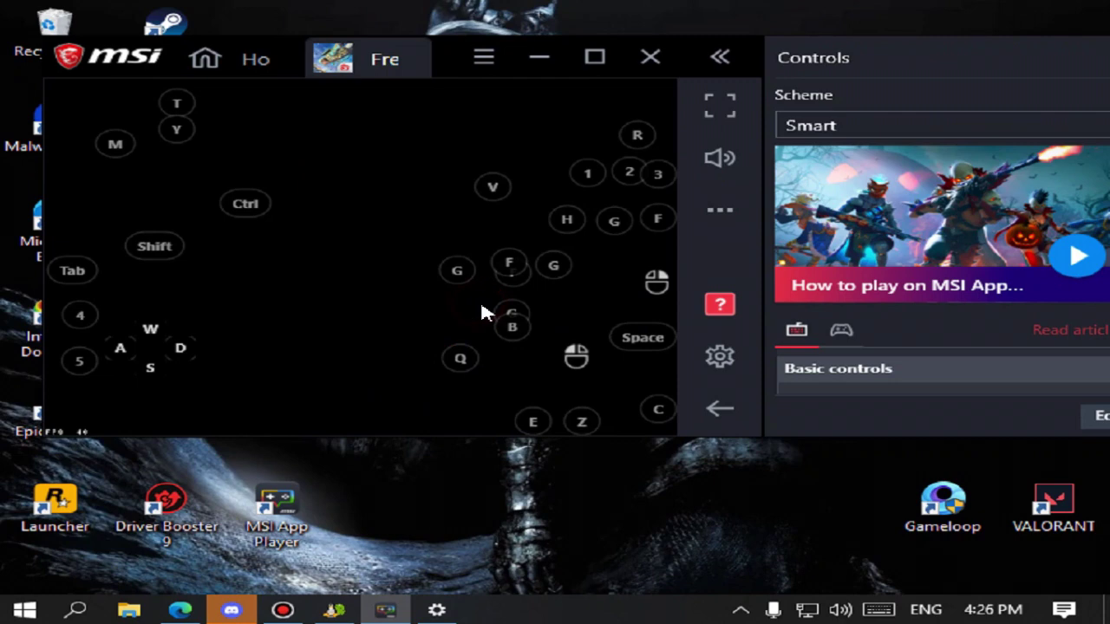
left_click(468, 310)
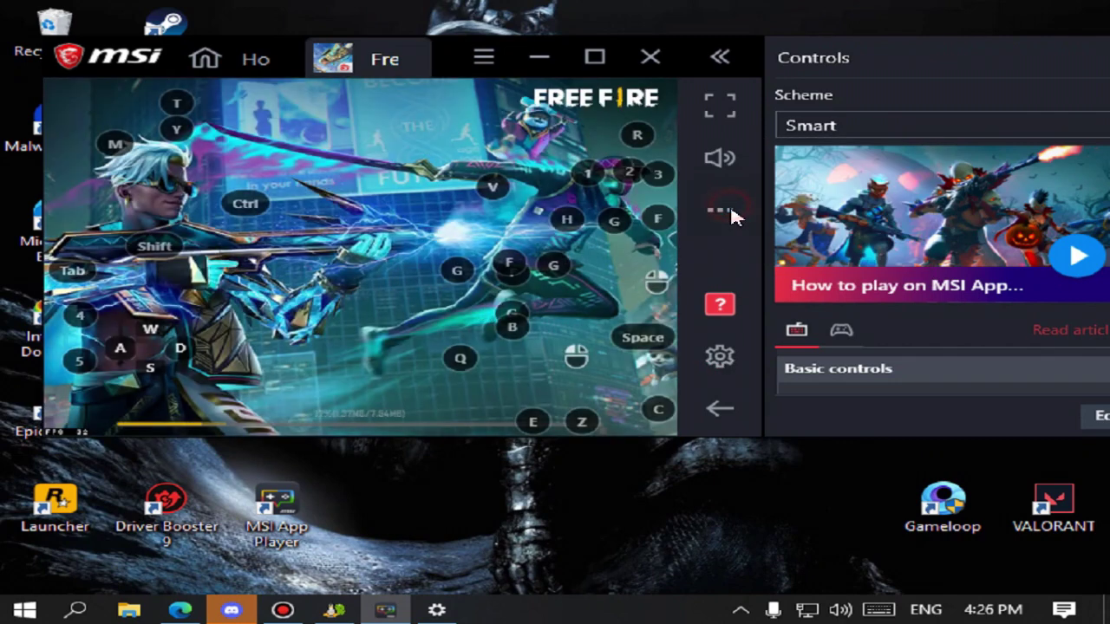
Drag the game controls overlay opacity to zero and switch to full screen.
mouse_move(723, 211)
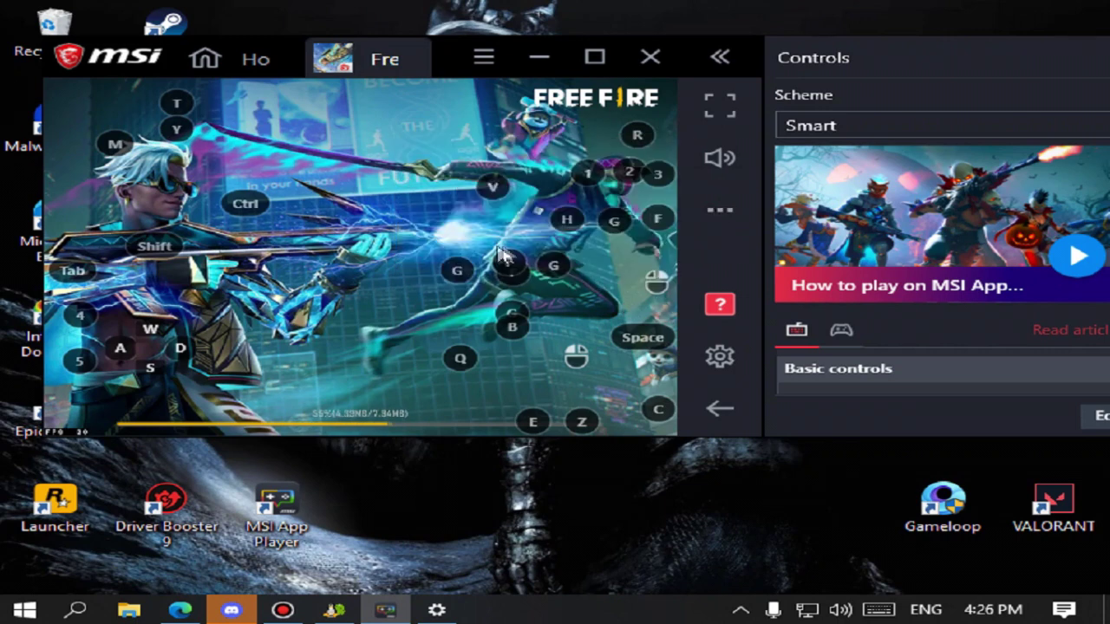
left_click(731, 213)
left_click(452, 226)
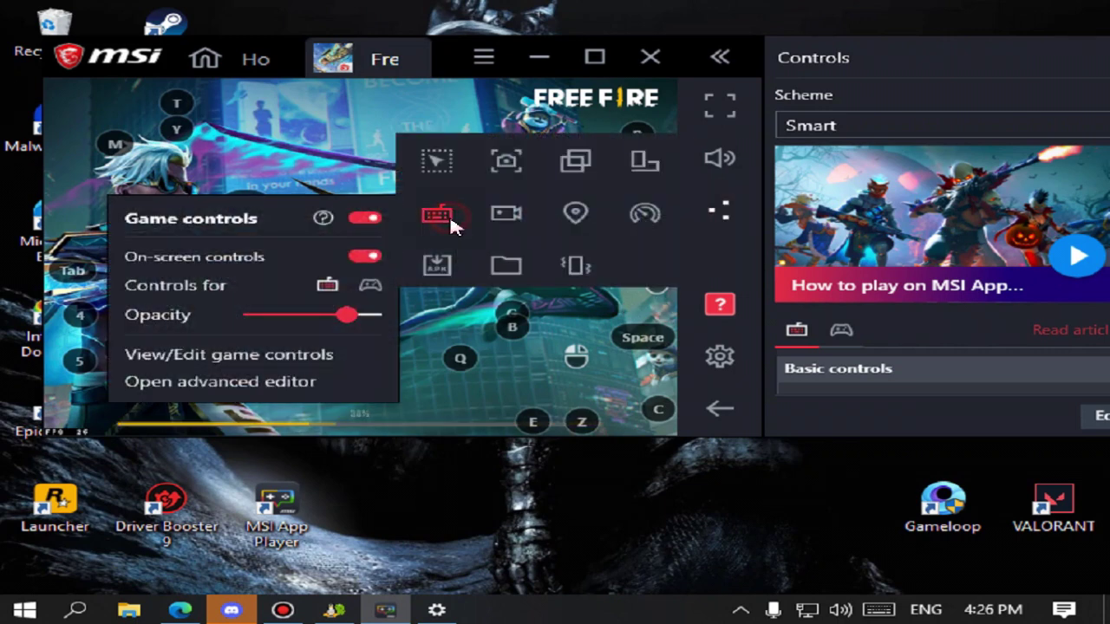
left_click_drag(322, 323, 247, 318)
left_click(523, 391)
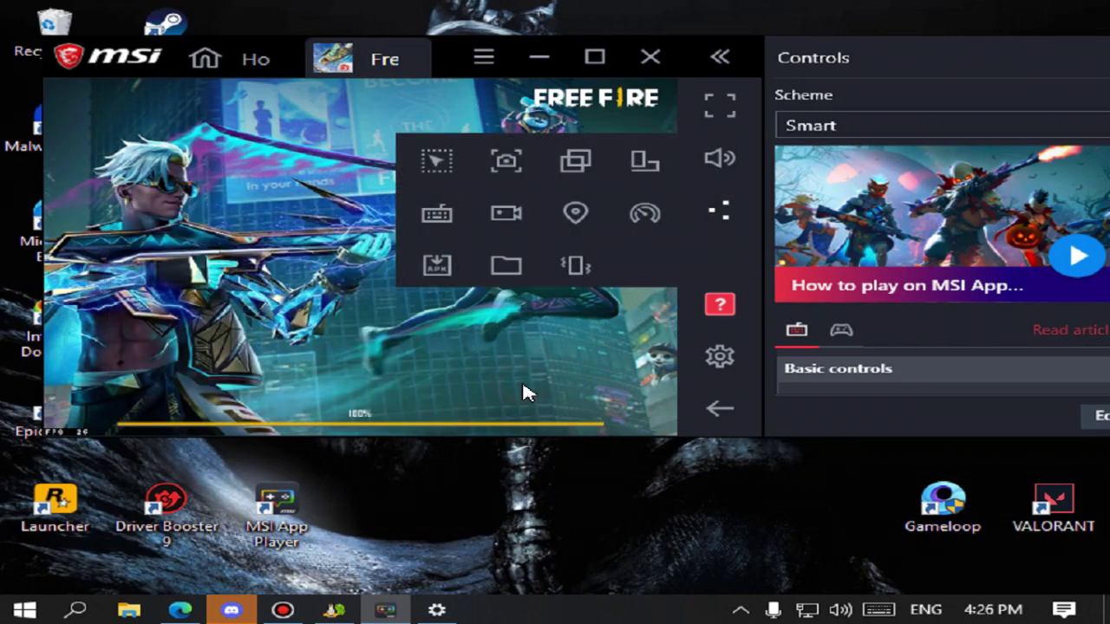
left_click(720, 105)
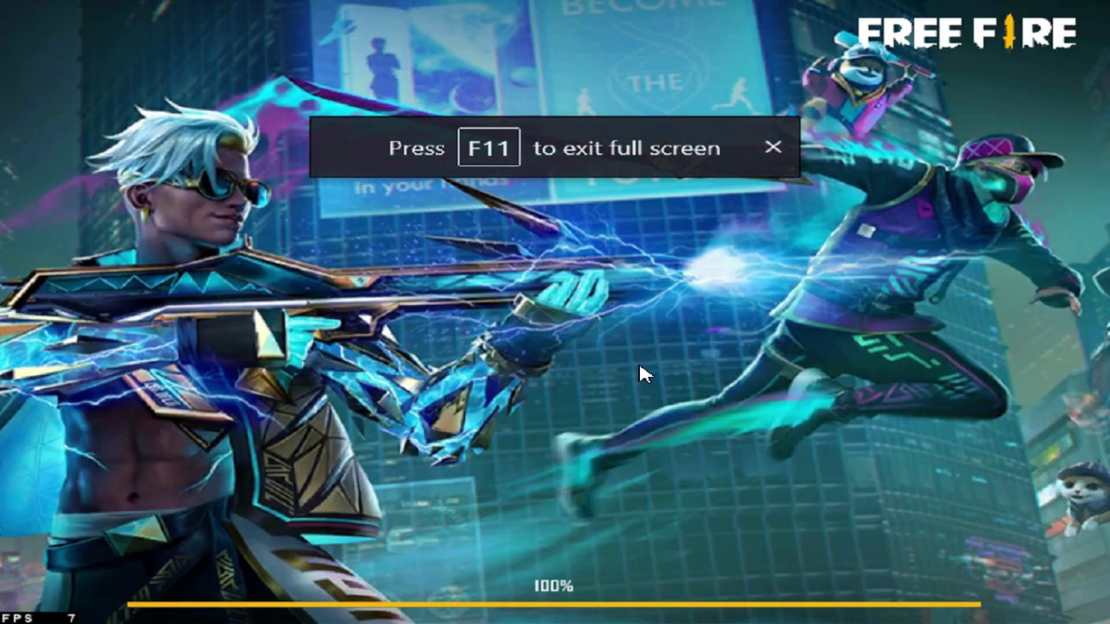
Toggle full screen with F11 and run through the training ground to the weapons machine.
key("F11")
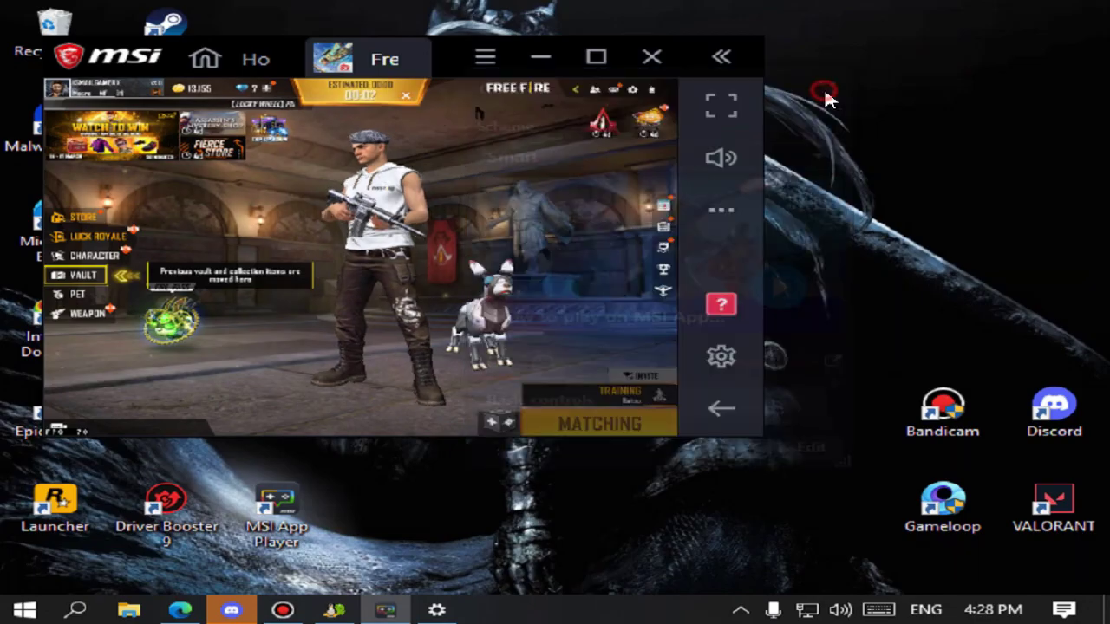
key("F11")
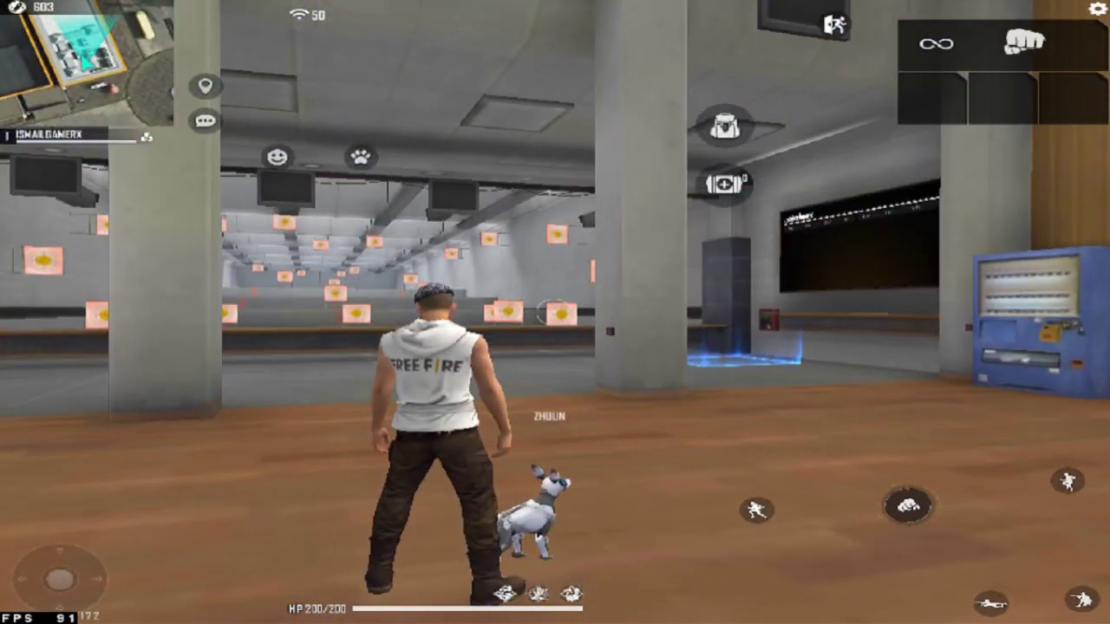
mouse_move(184, 471)
left_mouse_down()
mouse_move(185, 448)
mouse_move(216, 471)
mouse_move(156, 459)
mouse_move(178, 454)
mouse_move(194, 488)
mouse_move(155, 468)
mouse_move(216, 471)
mouse_move(153, 463)
mouse_move(218, 466)
mouse_move(157, 483)
mouse_move(181, 458)
left_mouse_up()
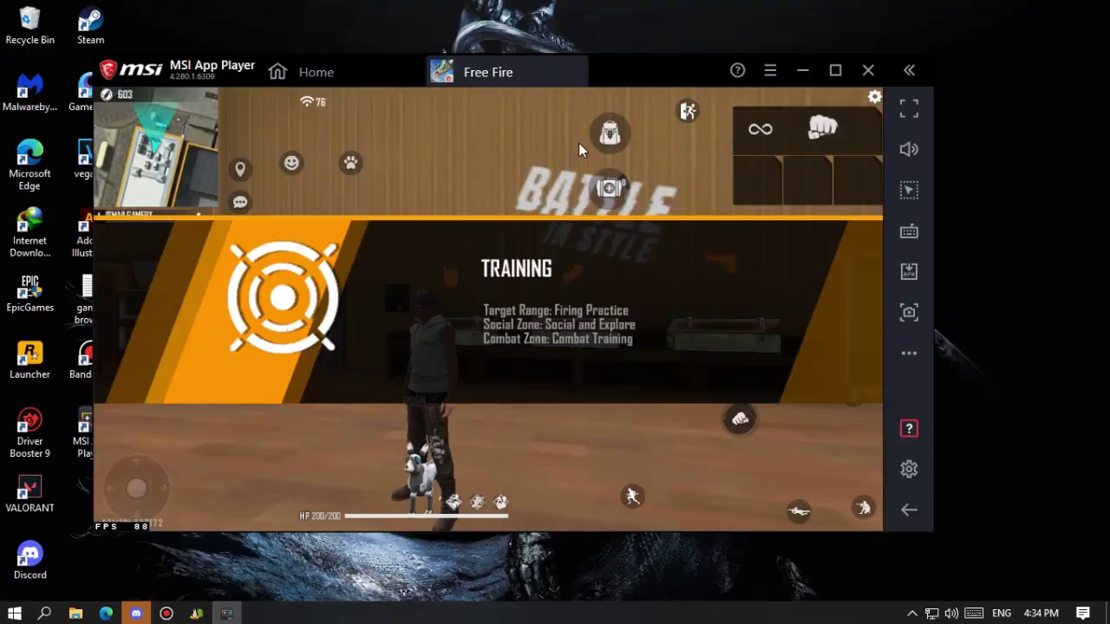
left_click_drag(656, 77, 664, 76)
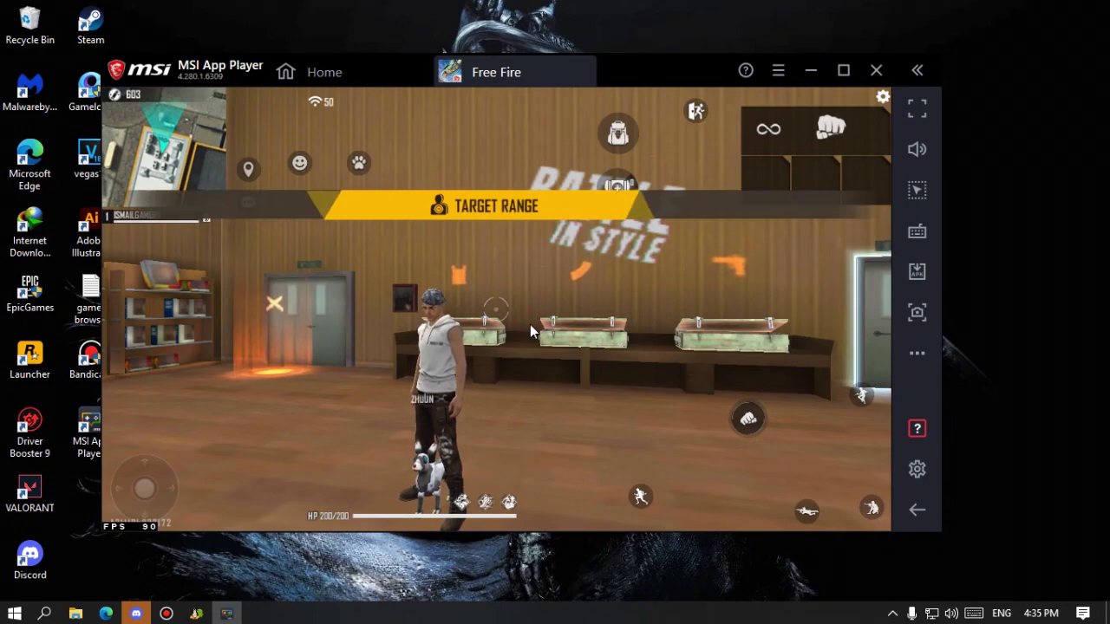
key("w")
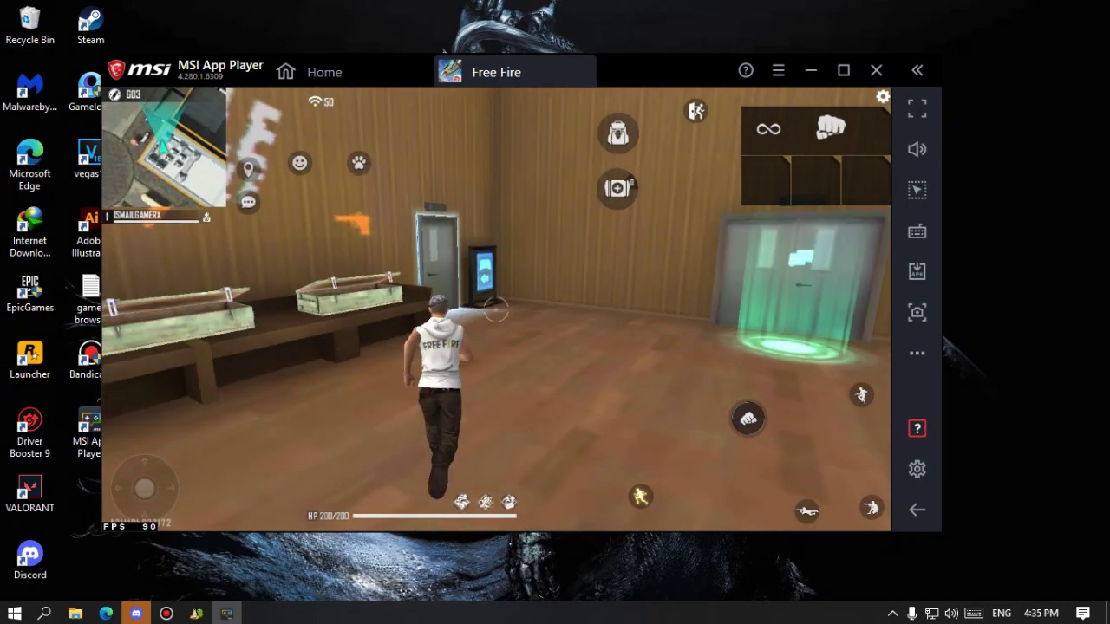
key("f")
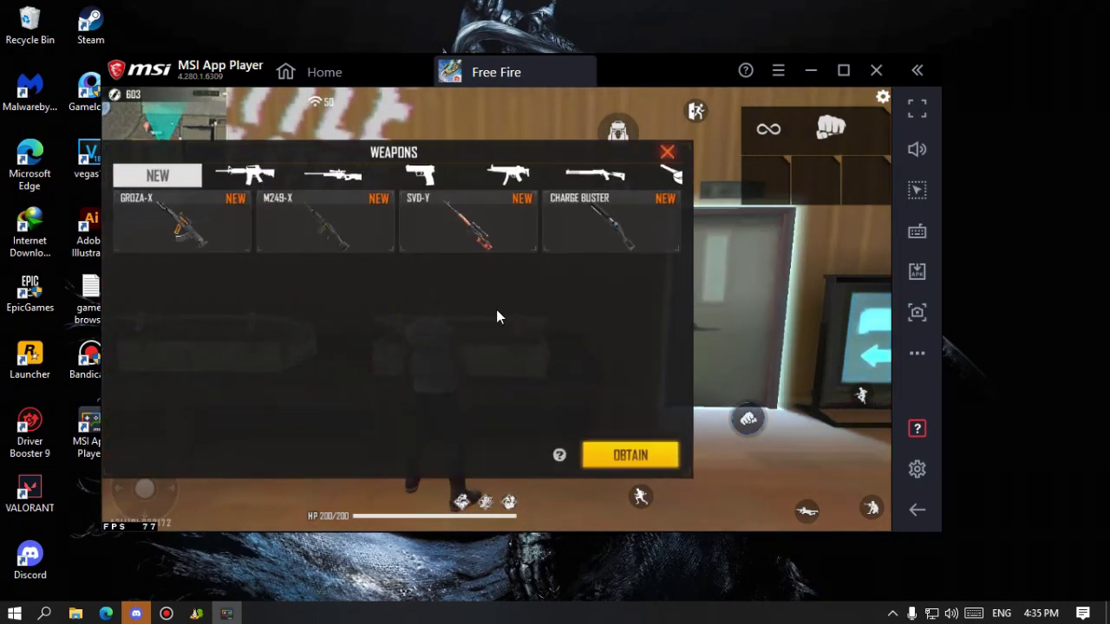
Pick a shotgun, an SMG and the Desert Eagle from the Weapons panel.
left_click(604, 177)
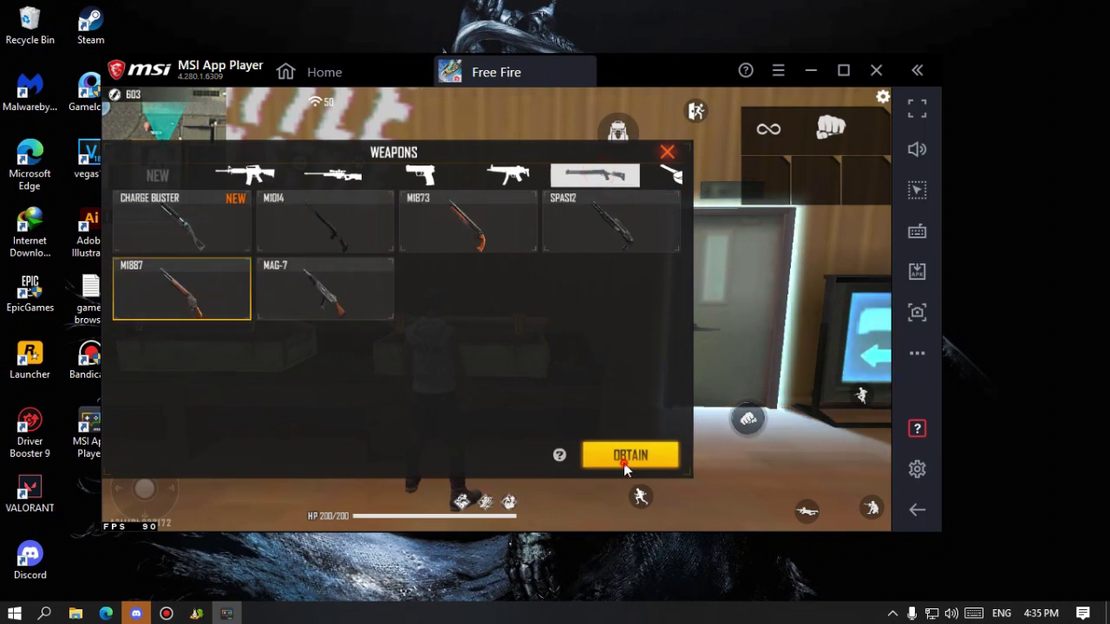
left_click(485, 183)
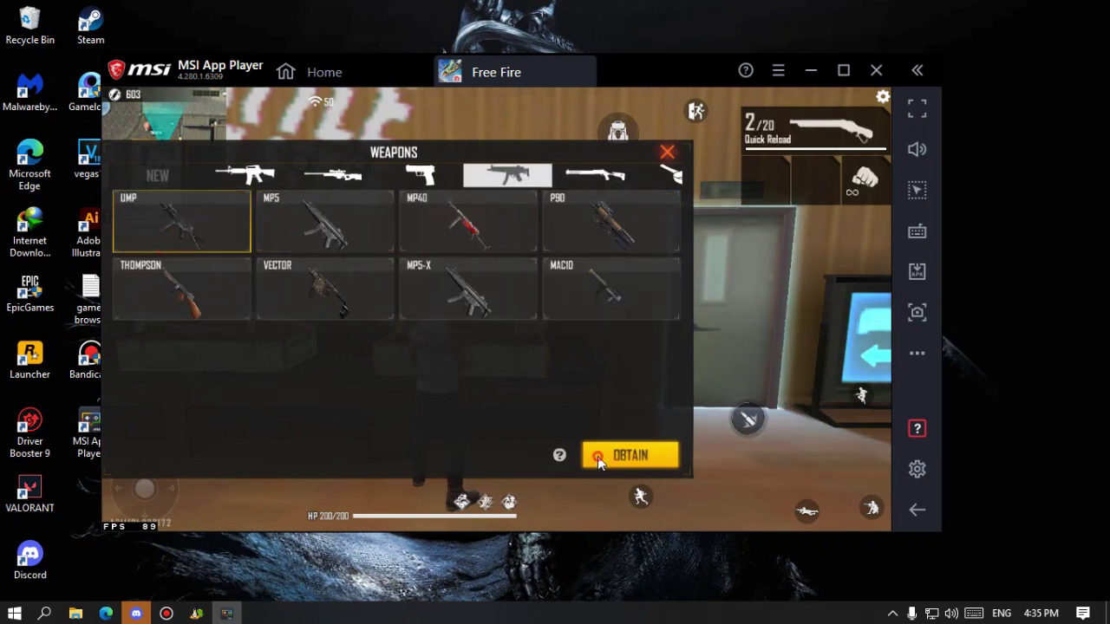
left_click(387, 178)
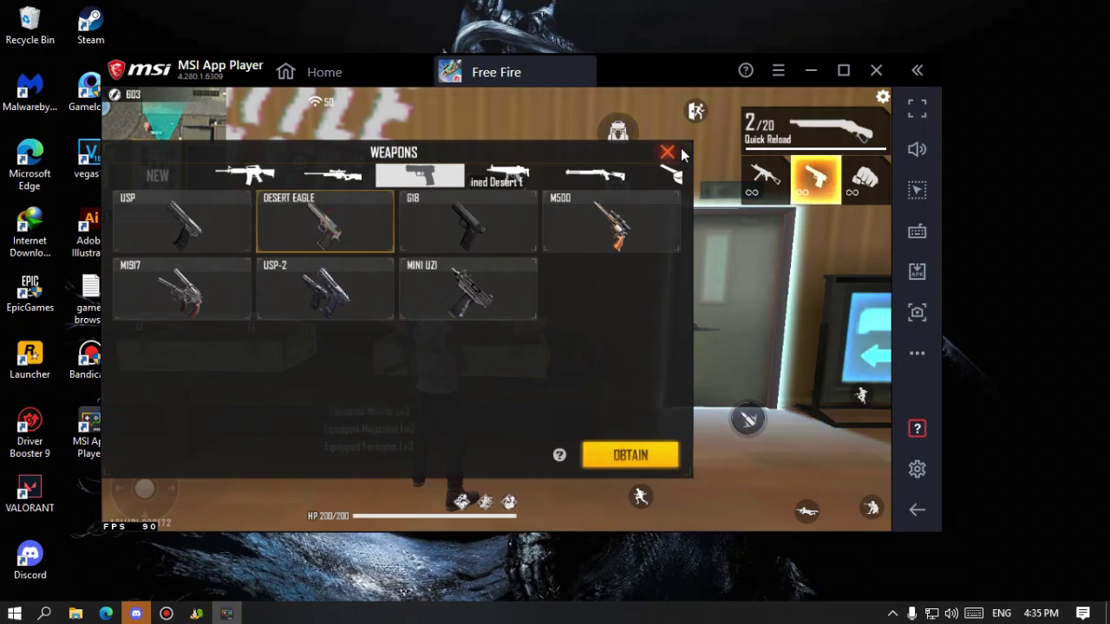
left_click(668, 154)
Get an Inhaler from the Loadouts crate and keep running through the training ground.
key("w")
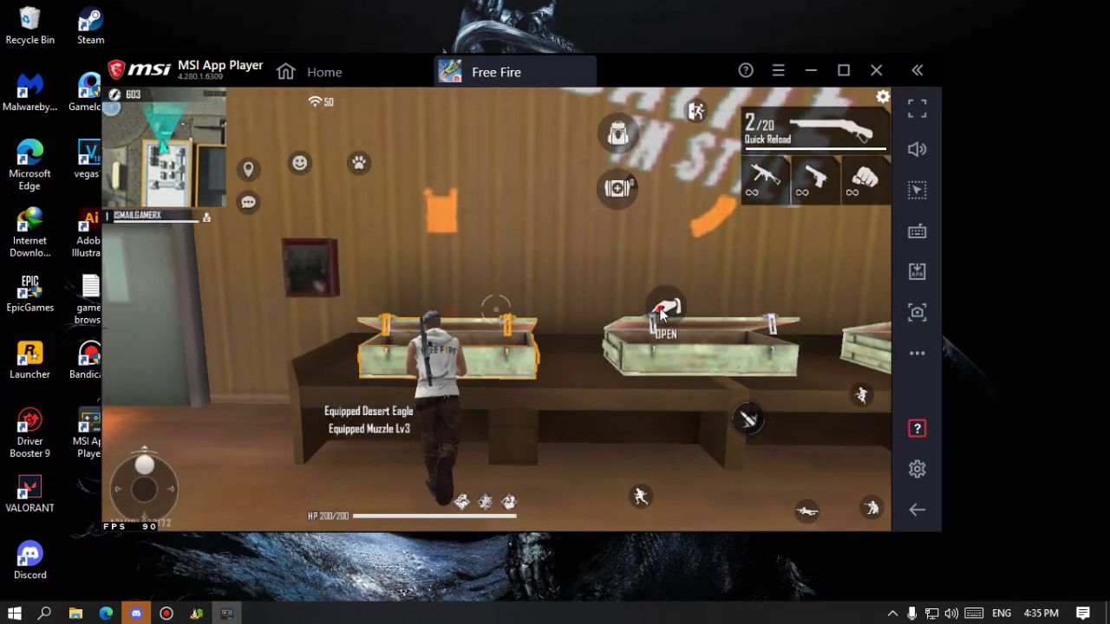
left_click(665, 314)
left_click(614, 454)
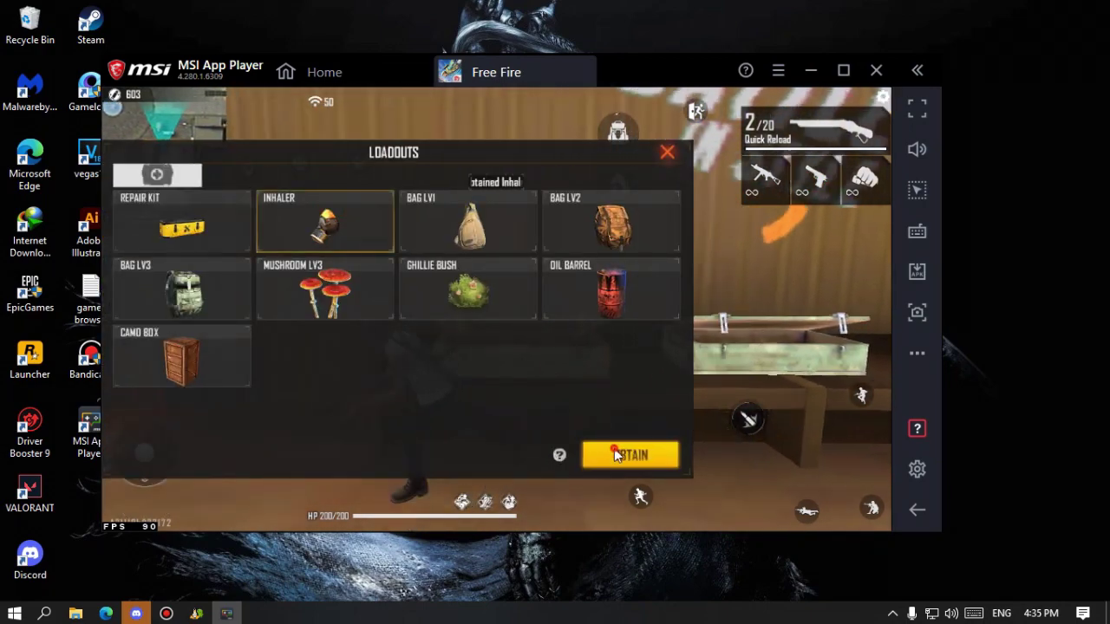
key("w")
key("w")
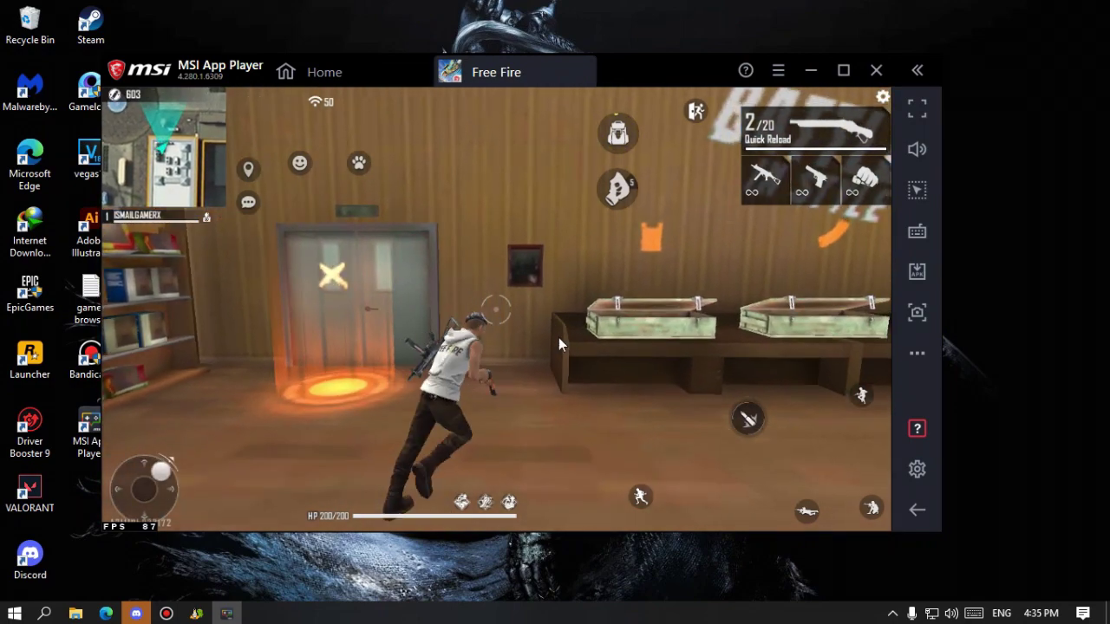
left_click(666, 308)
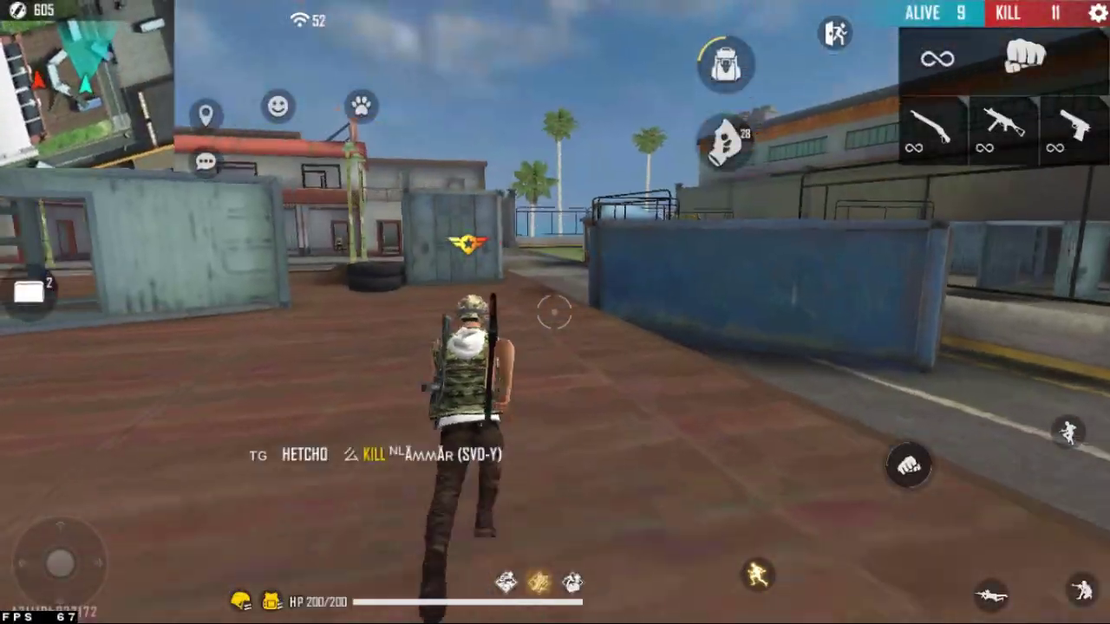
key("w")
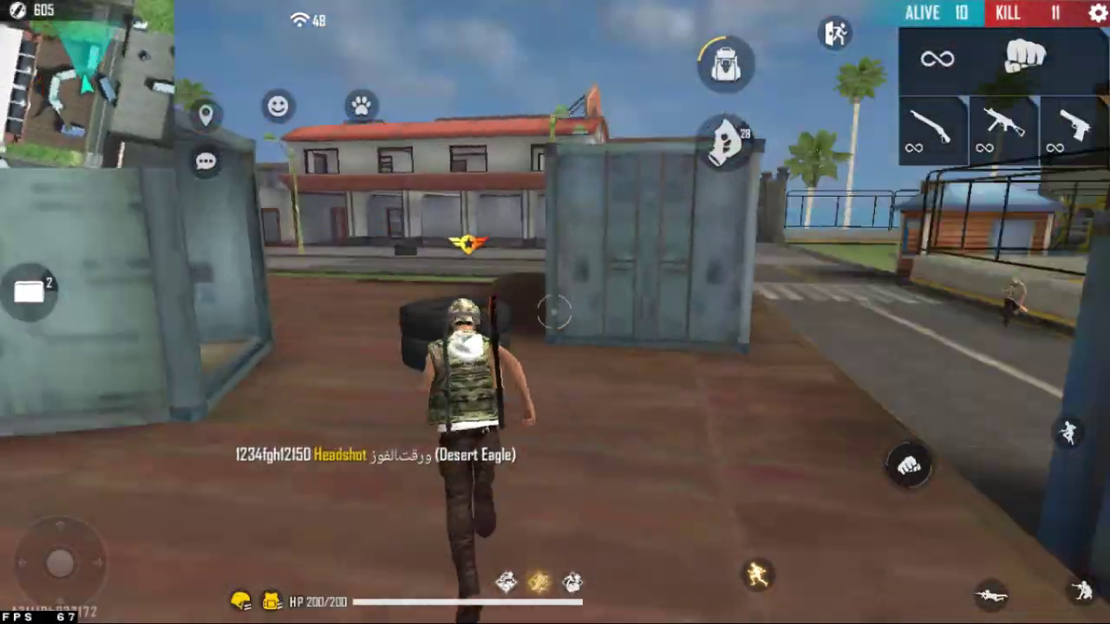
Move through the match, jumping and switching between the Desert Eagle and fists.
key("3")
key("space")
key("x")
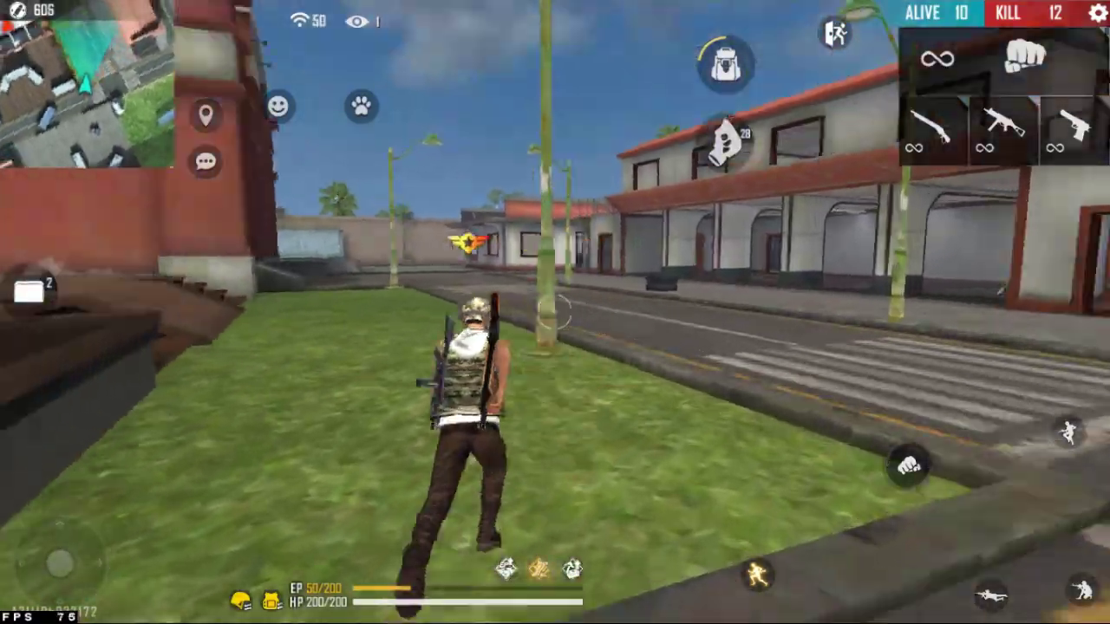
key("s")
key("w")
key("3")
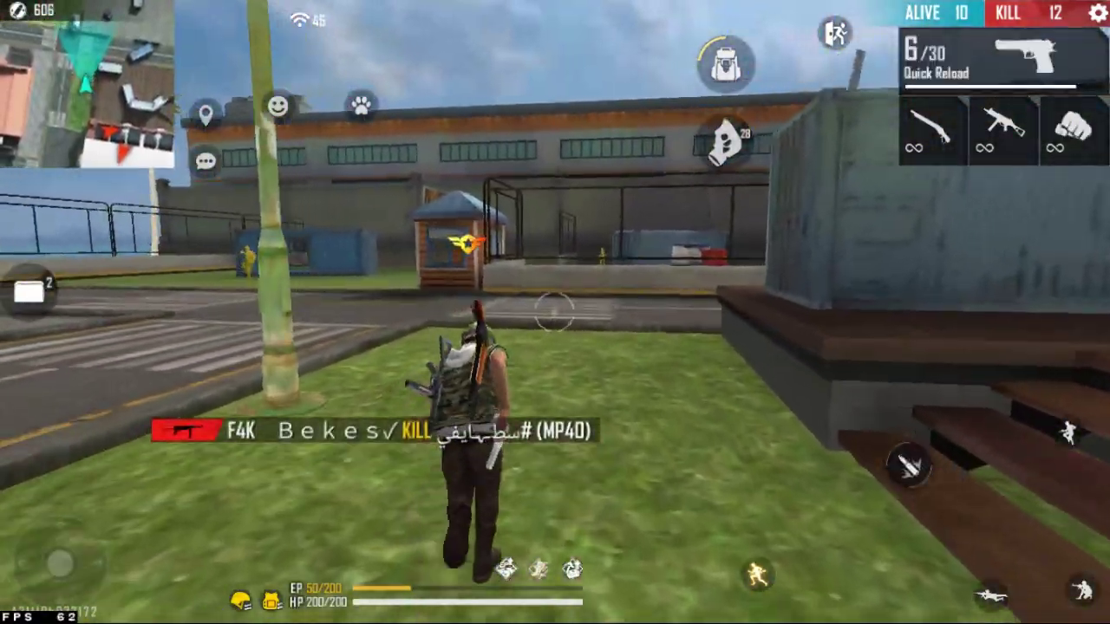
key("x")
Score kills with the UMP and Desert Eagle, then swap to the shotgun and crouch.
key("2")
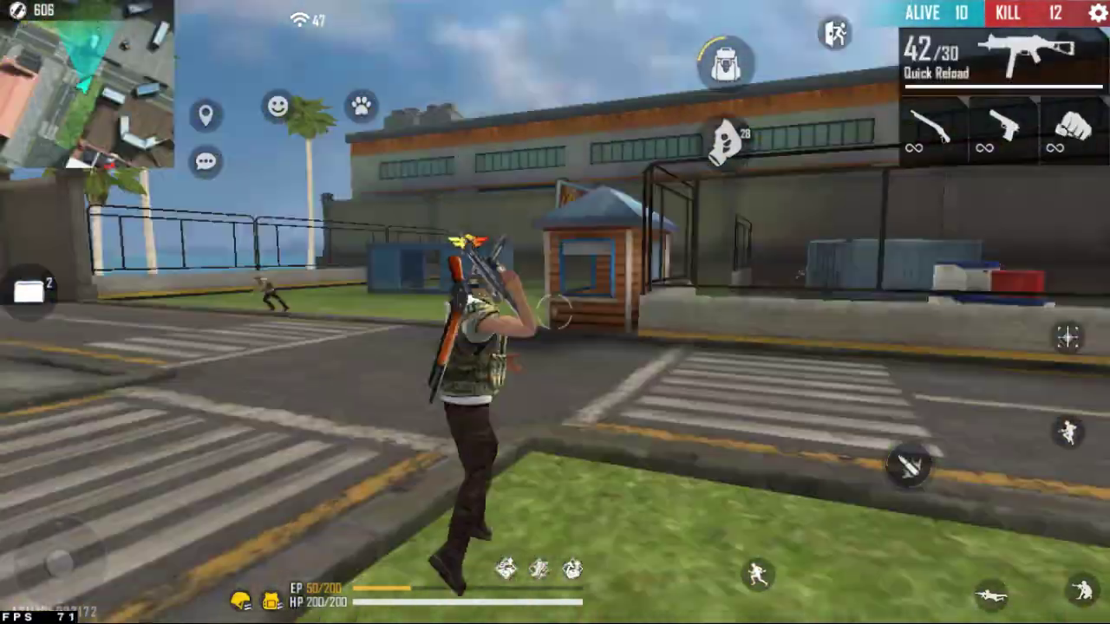
left_click(555, 308)
key("3")
left_click(555, 308)
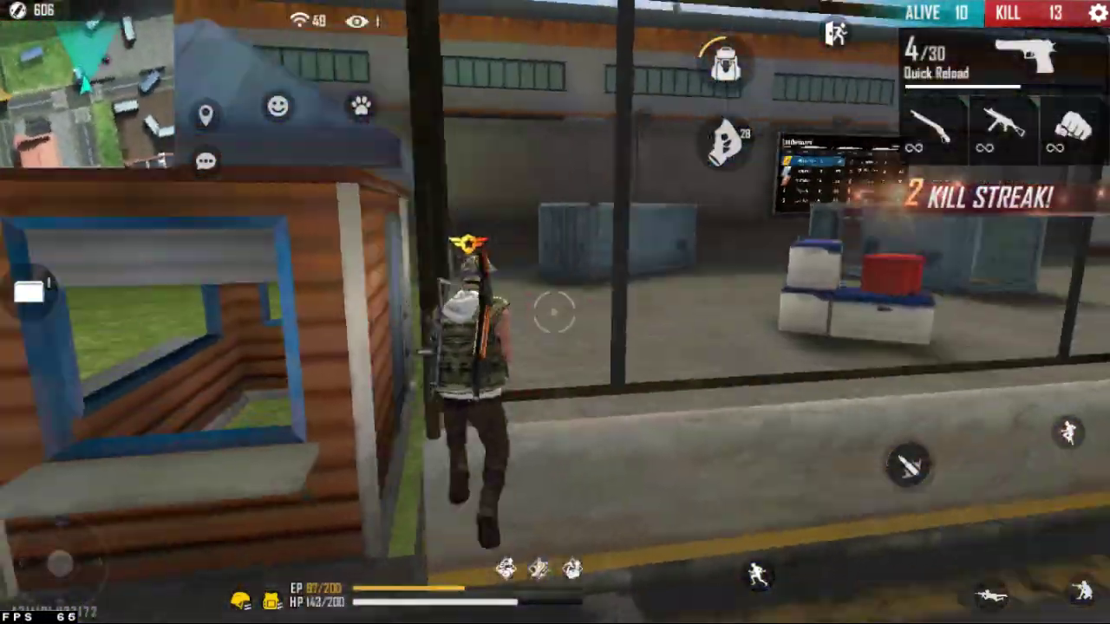
key("1")
key("c")
key("c")
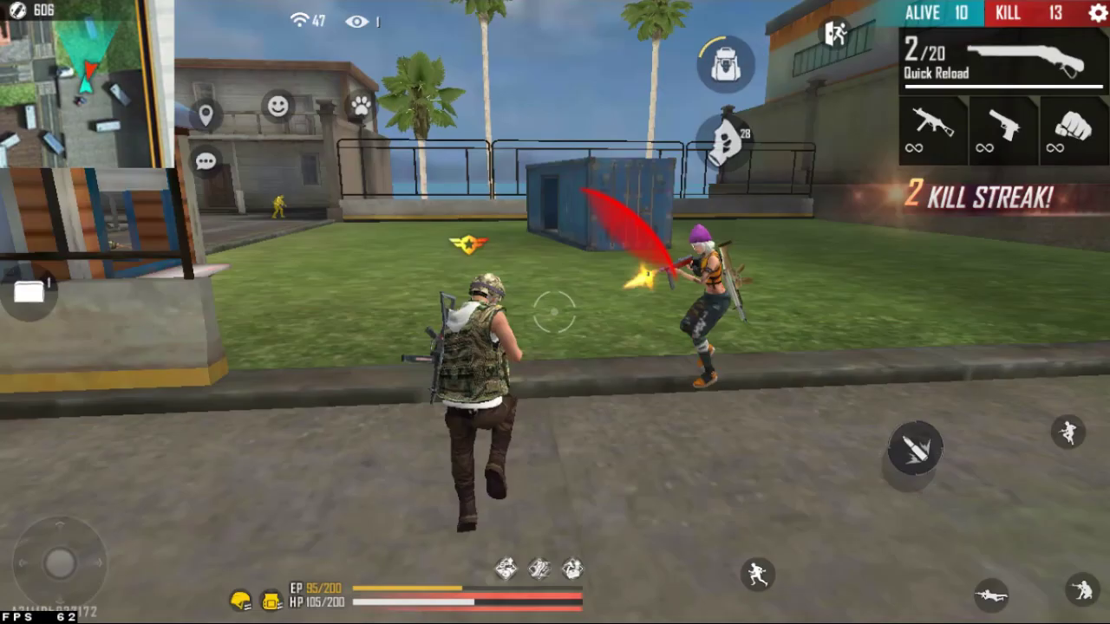